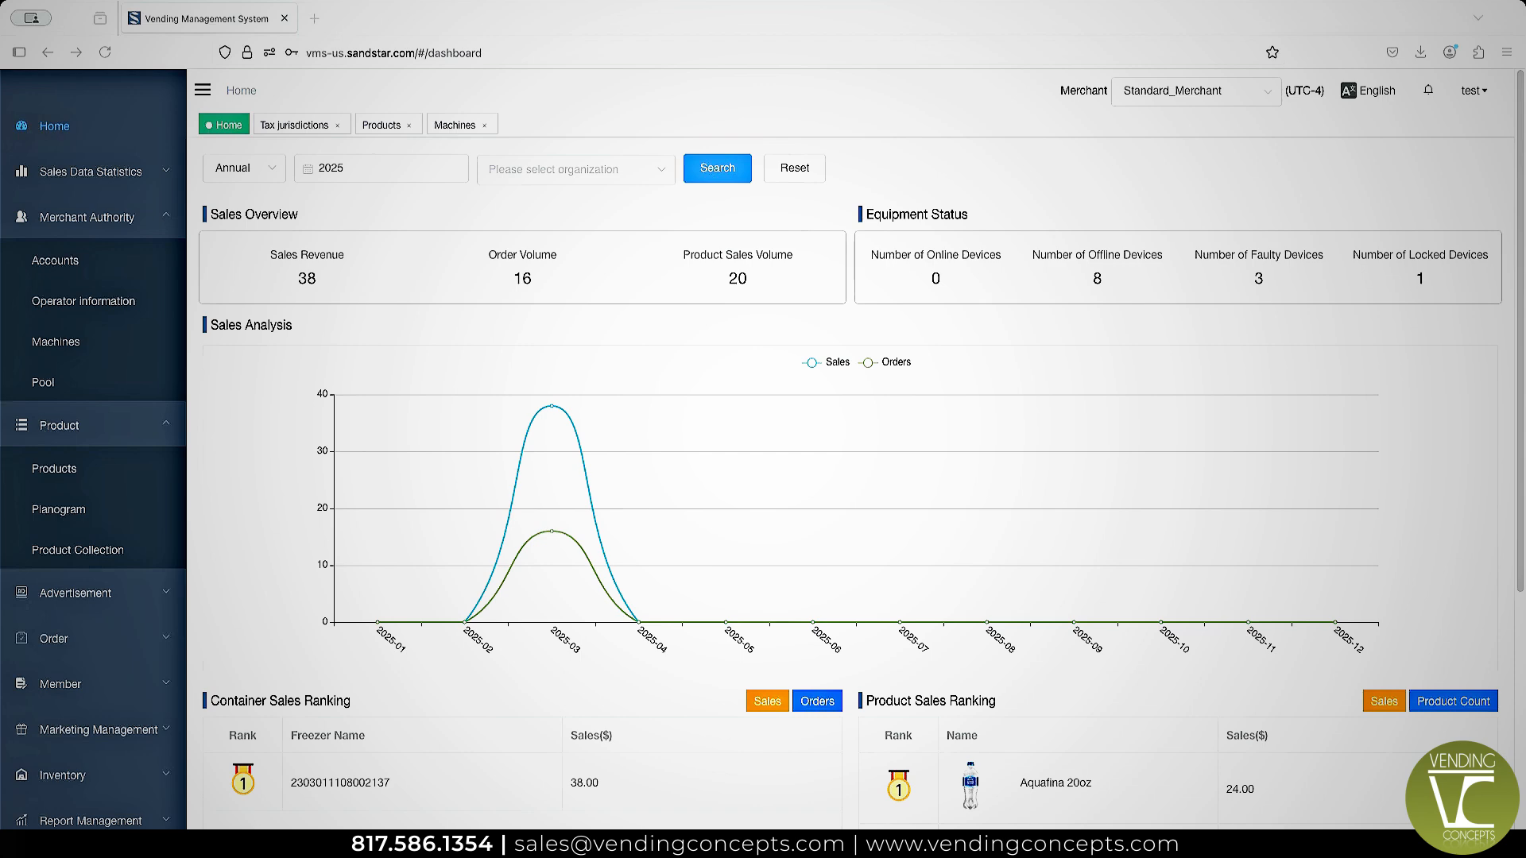
In the product list, assign the tax category snacks to the Suzy's Cake Twin Slices product that has no category.
click(70, 483)
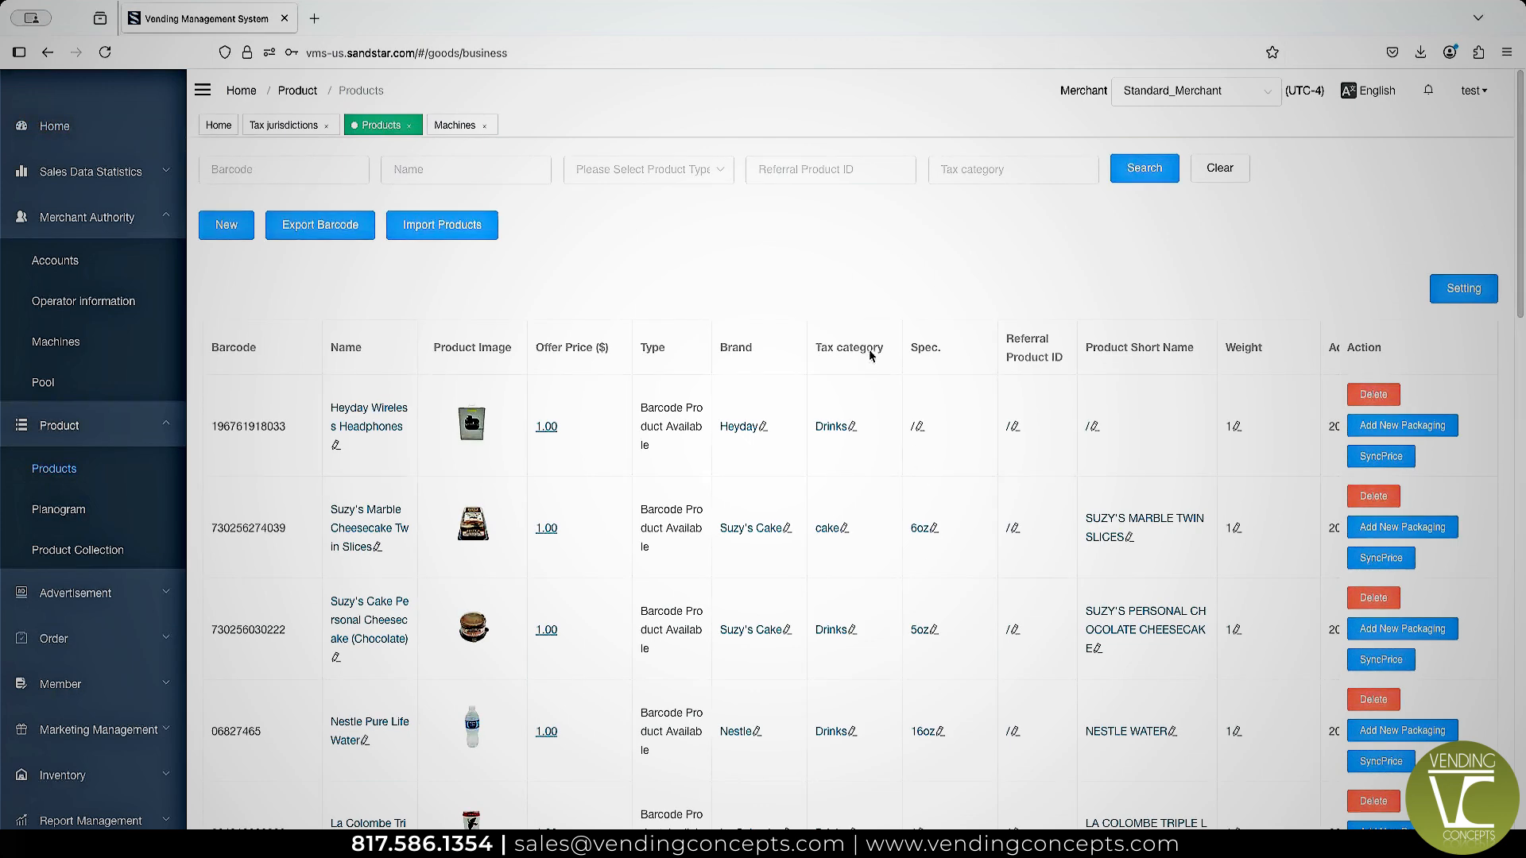
scroll(865, 373, down, 4)
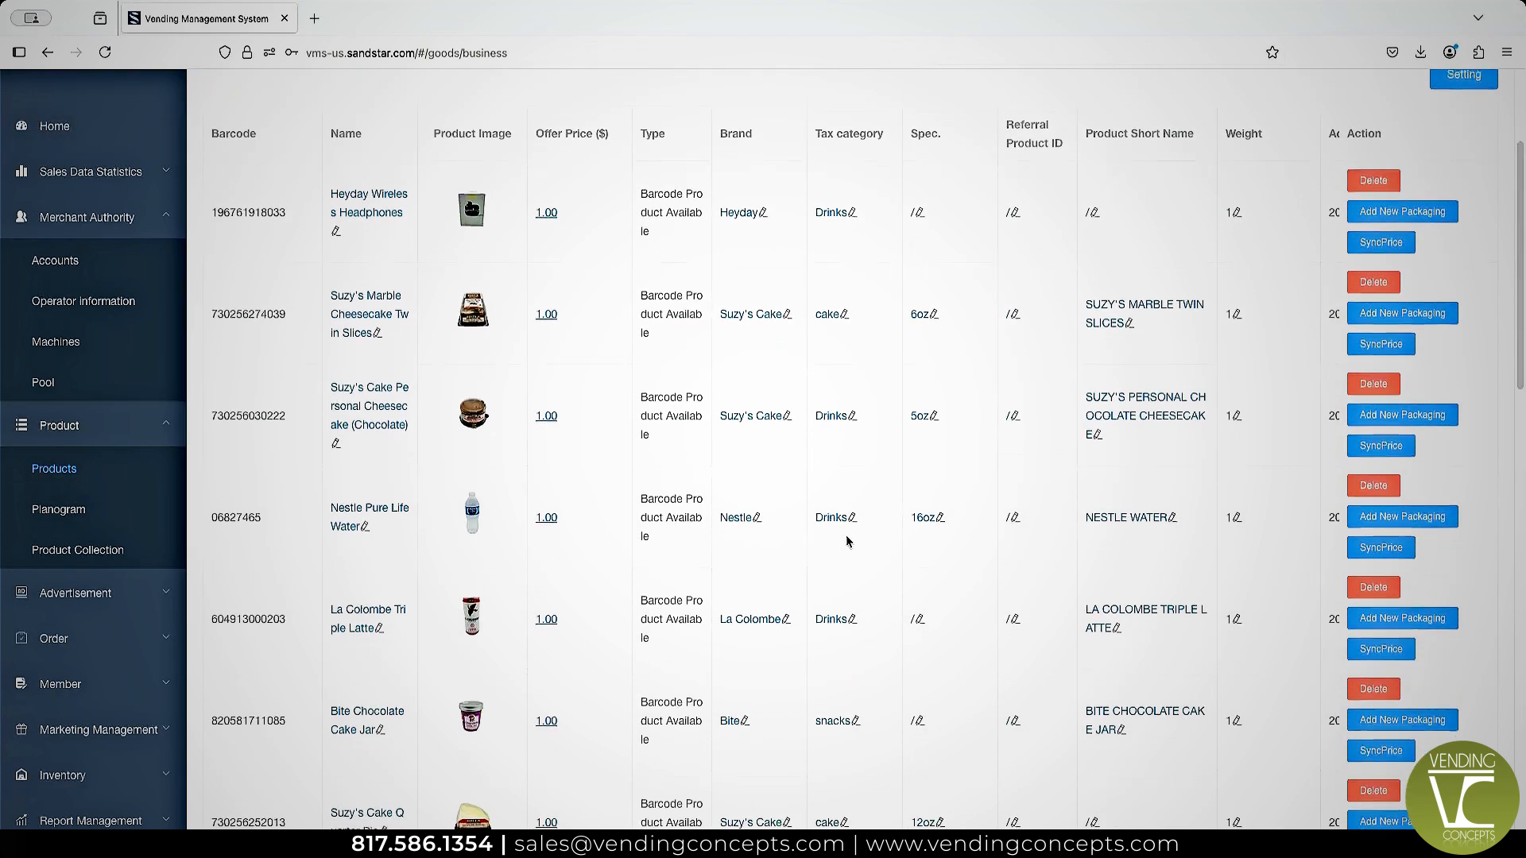
scroll(852, 598, down, 6)
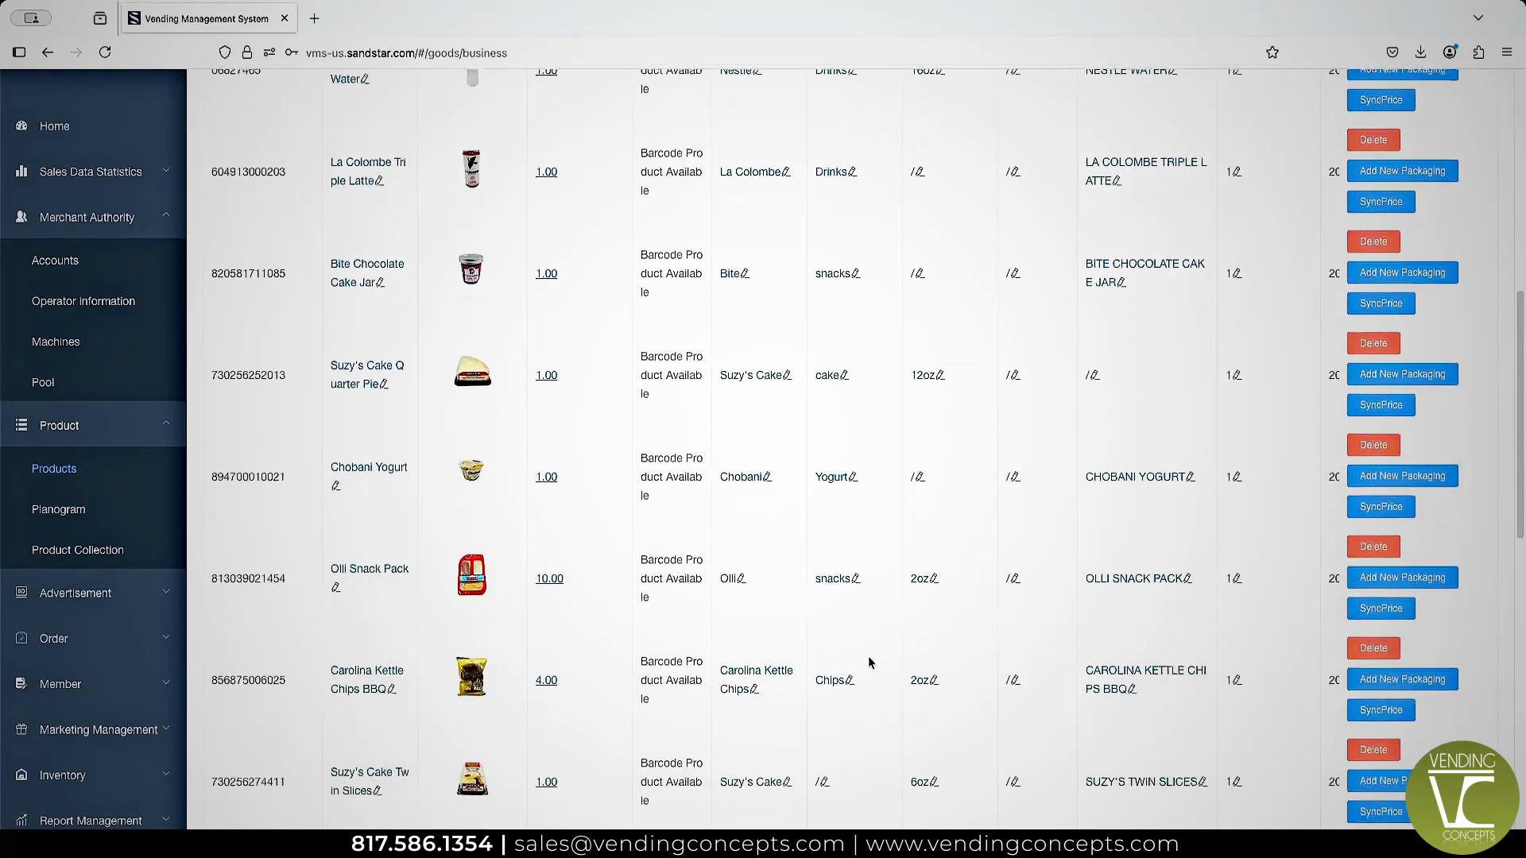
scroll(854, 668, down, 1)
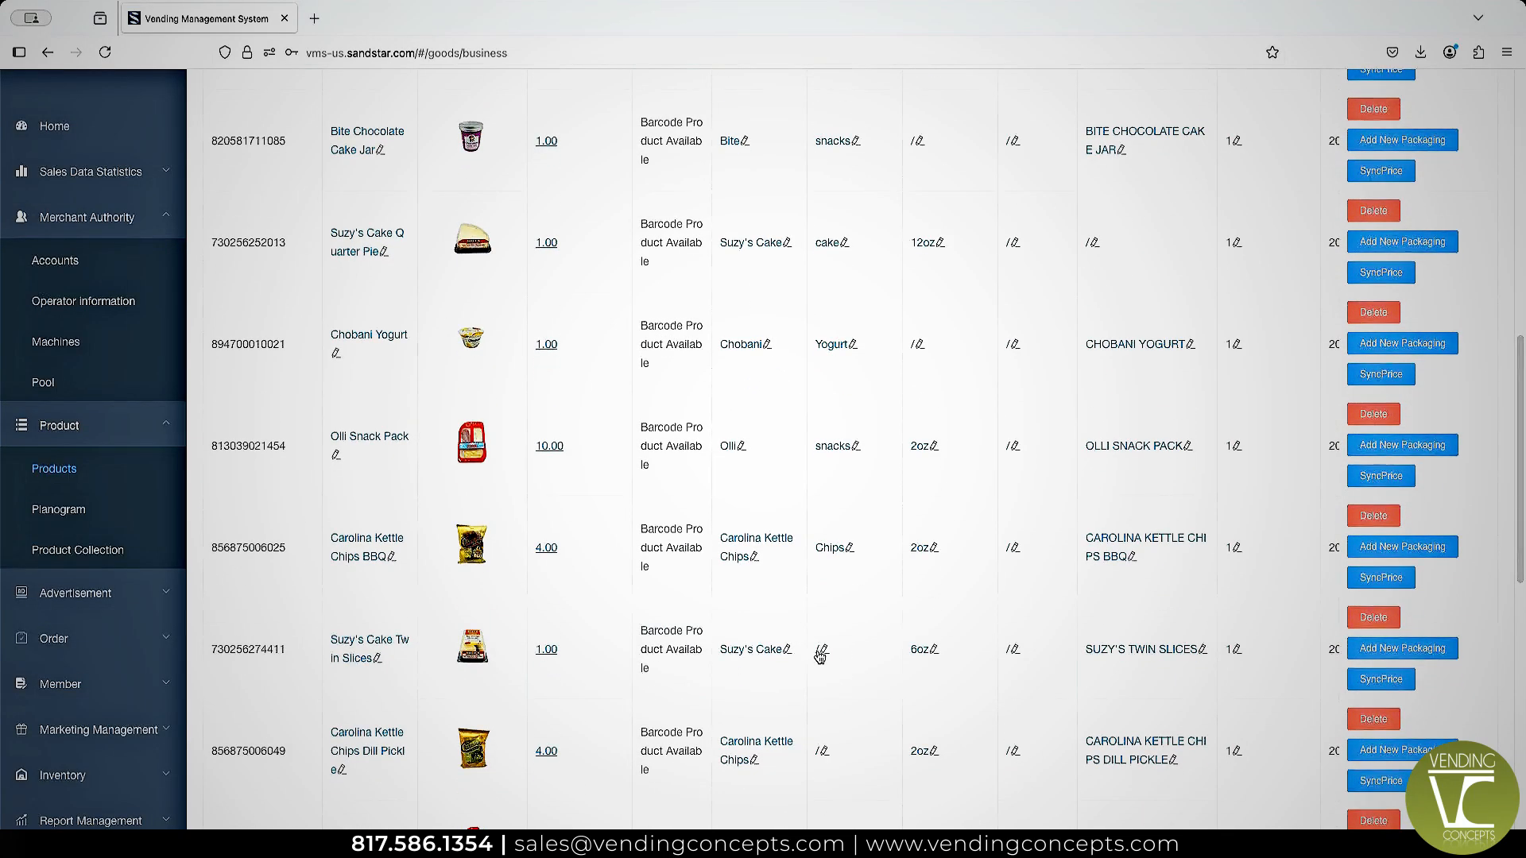
click(820, 651)
click(569, 455)
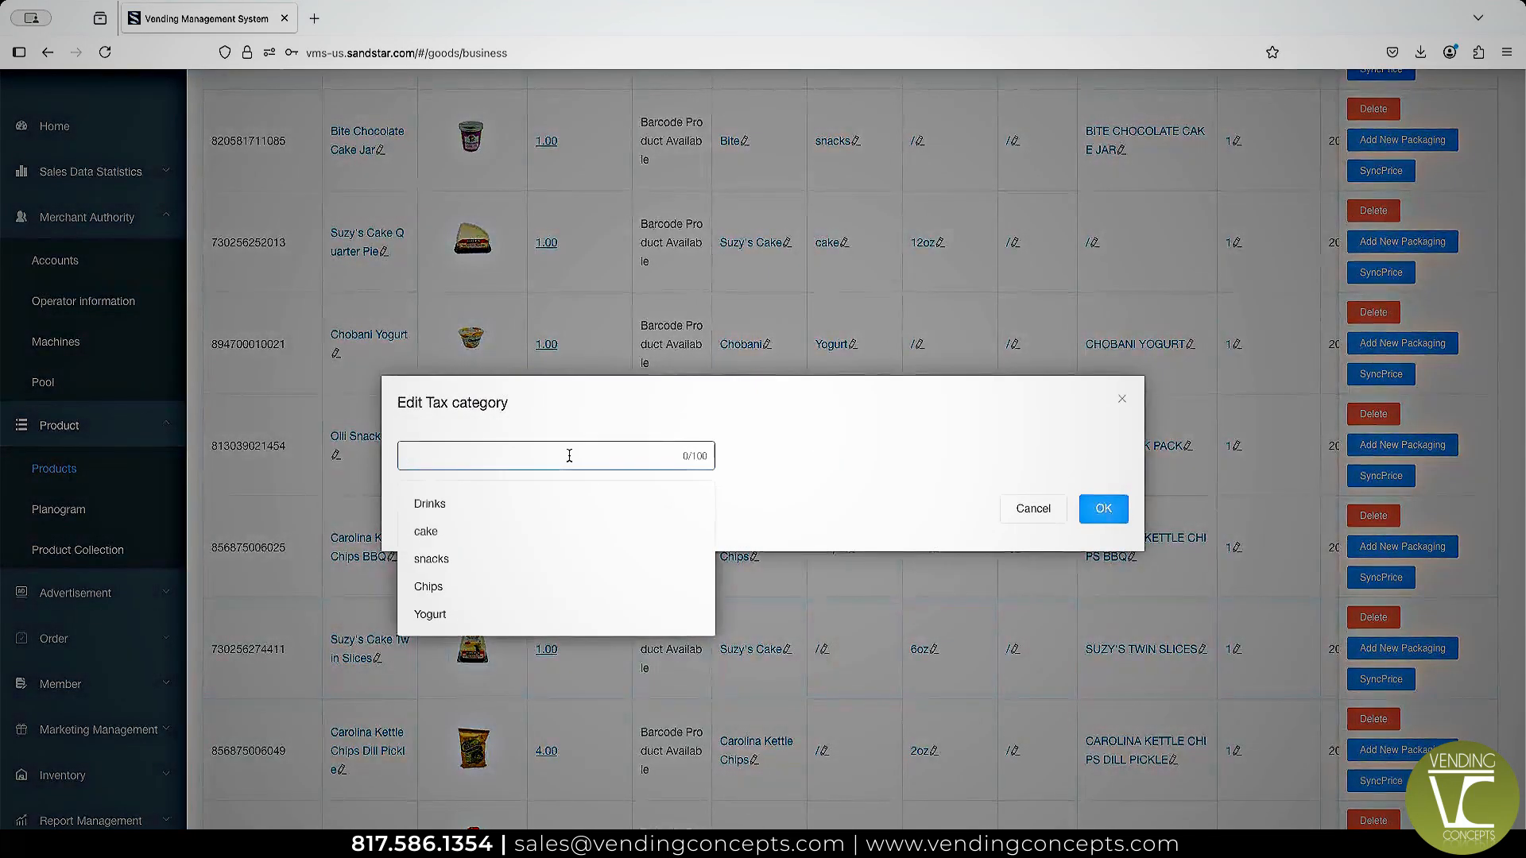
text(sna)
click(536, 502)
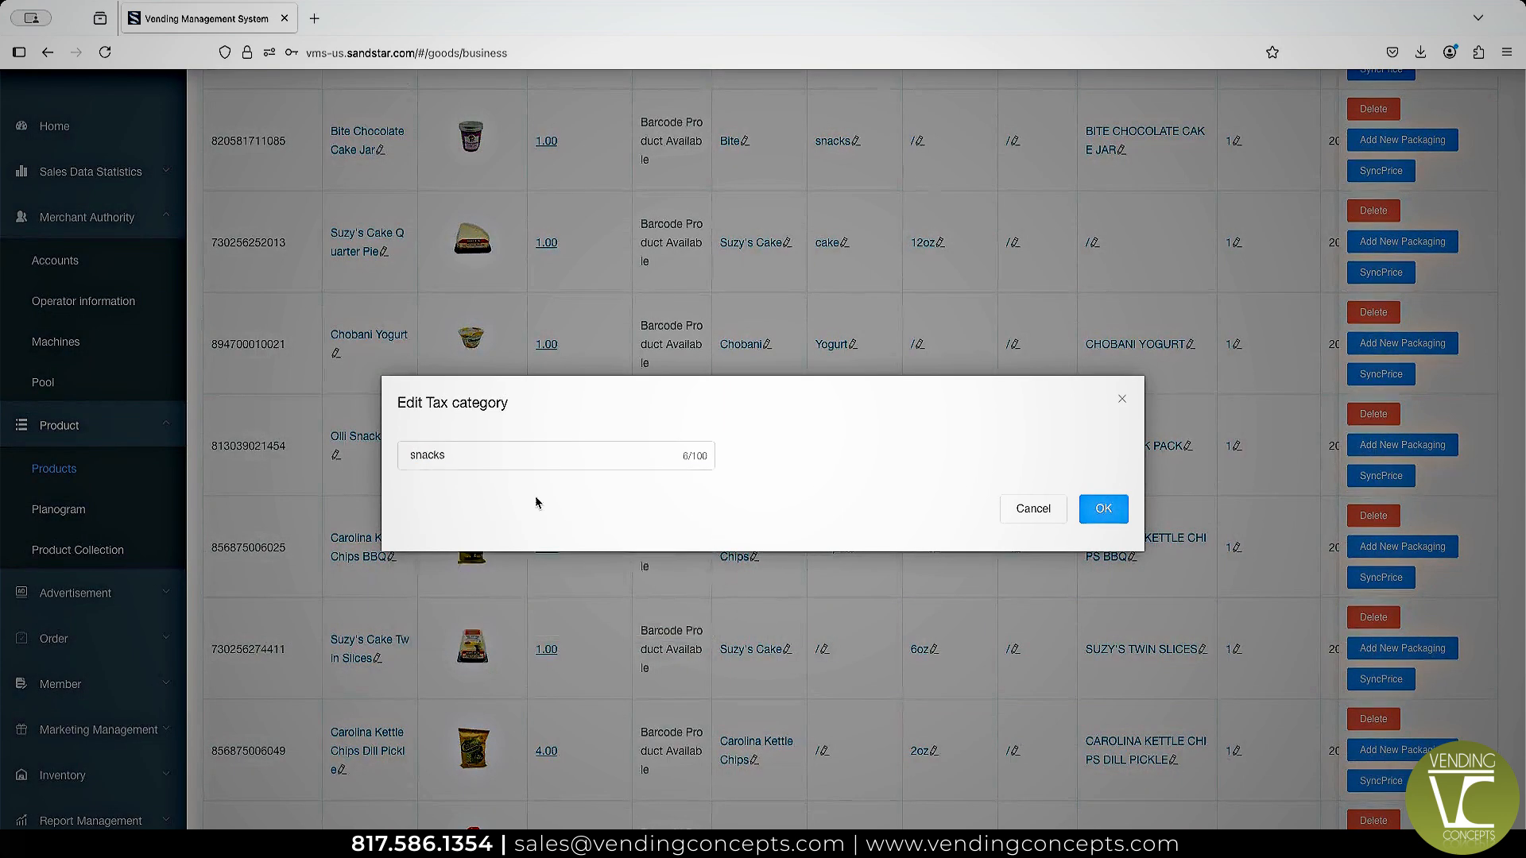
click(1099, 511)
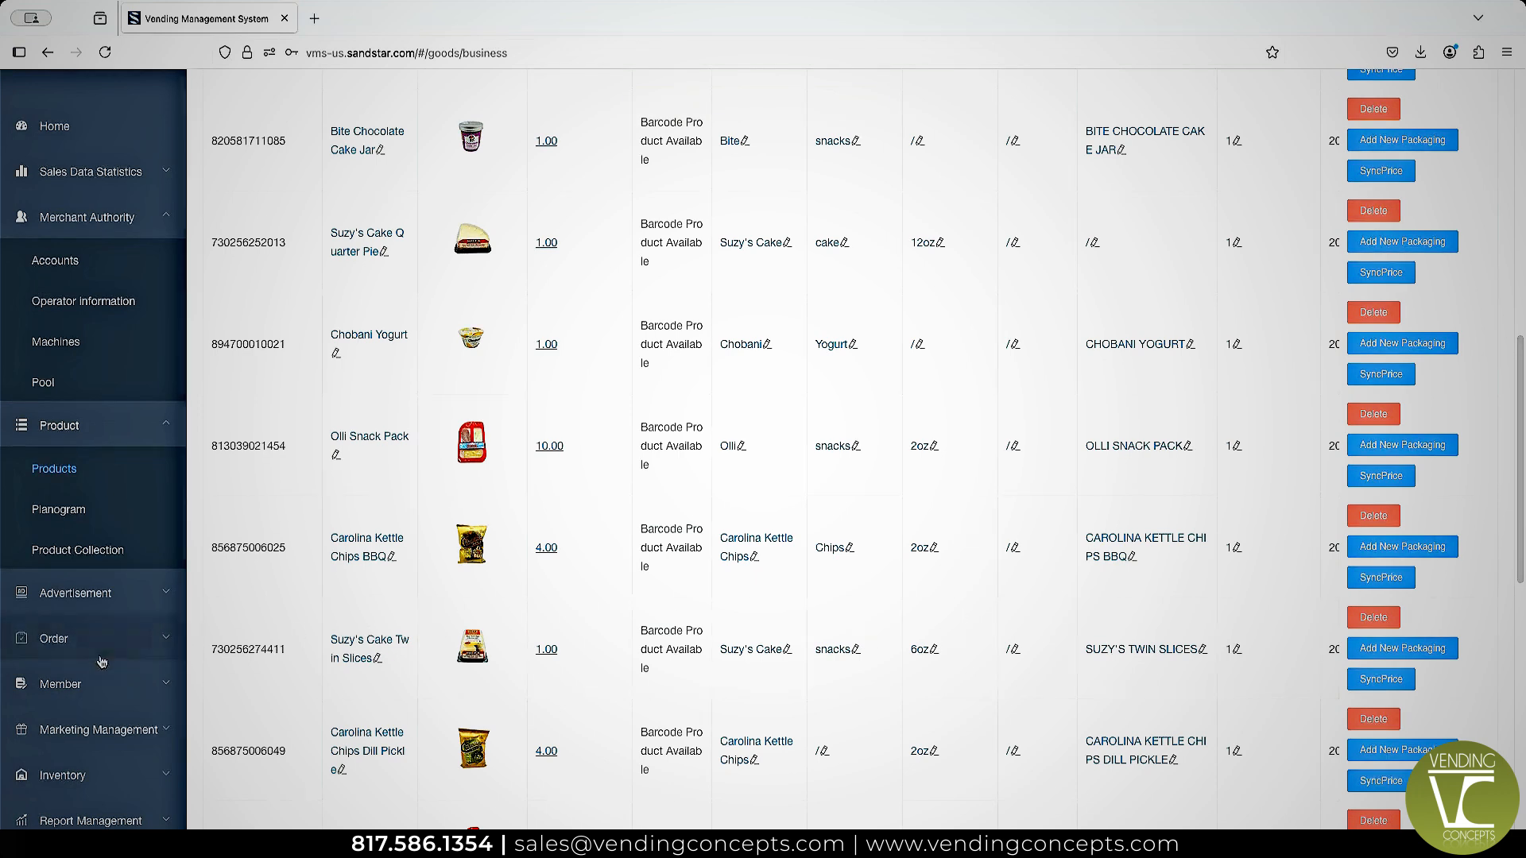
Start a new tax jurisdiction and name it Chapel Hill.
scroll(101, 662, down, 2)
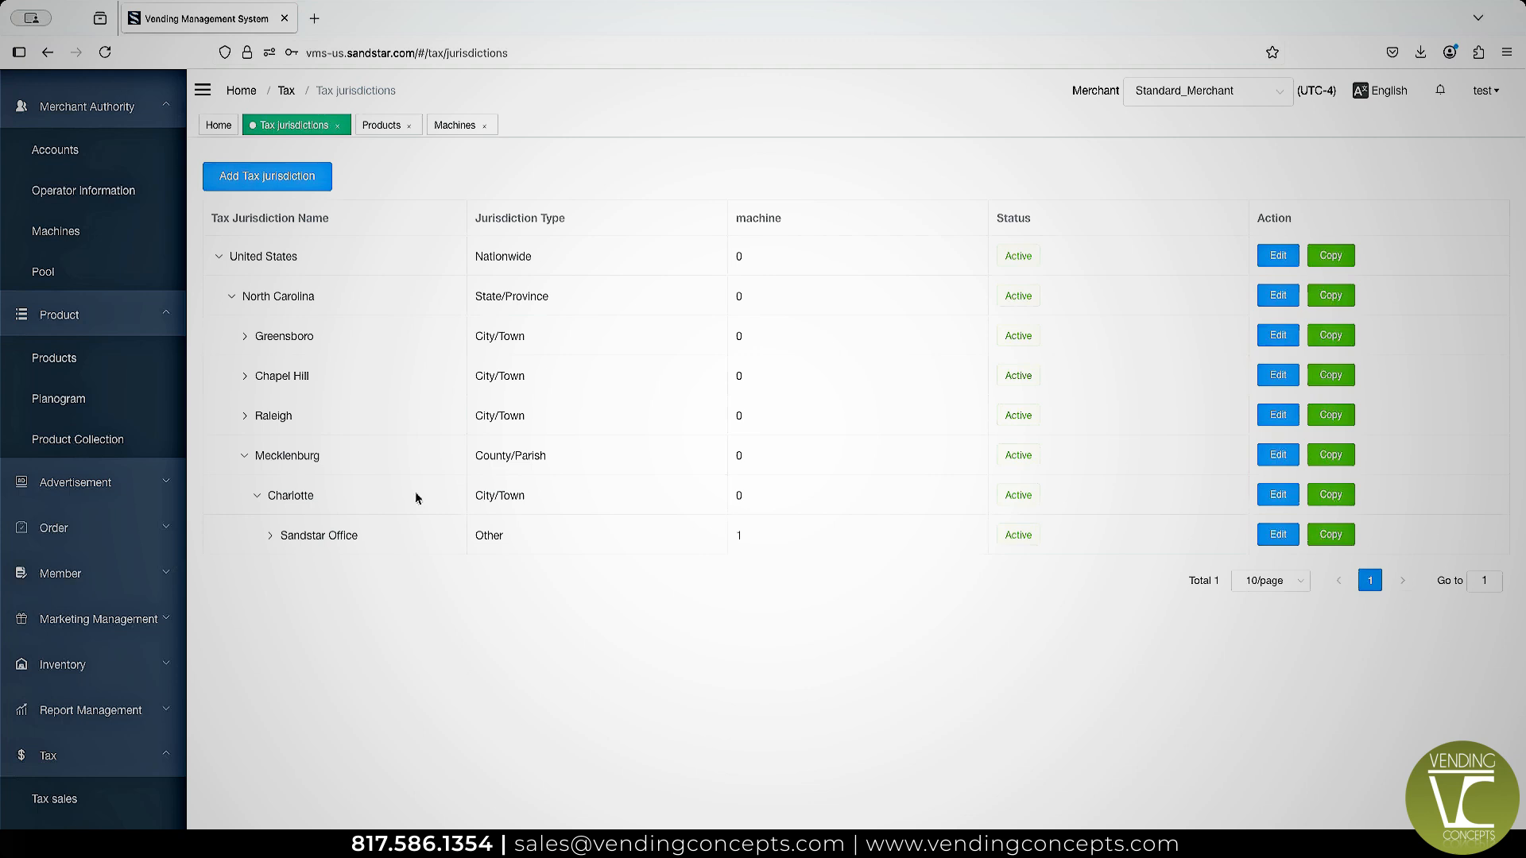
click(266, 187)
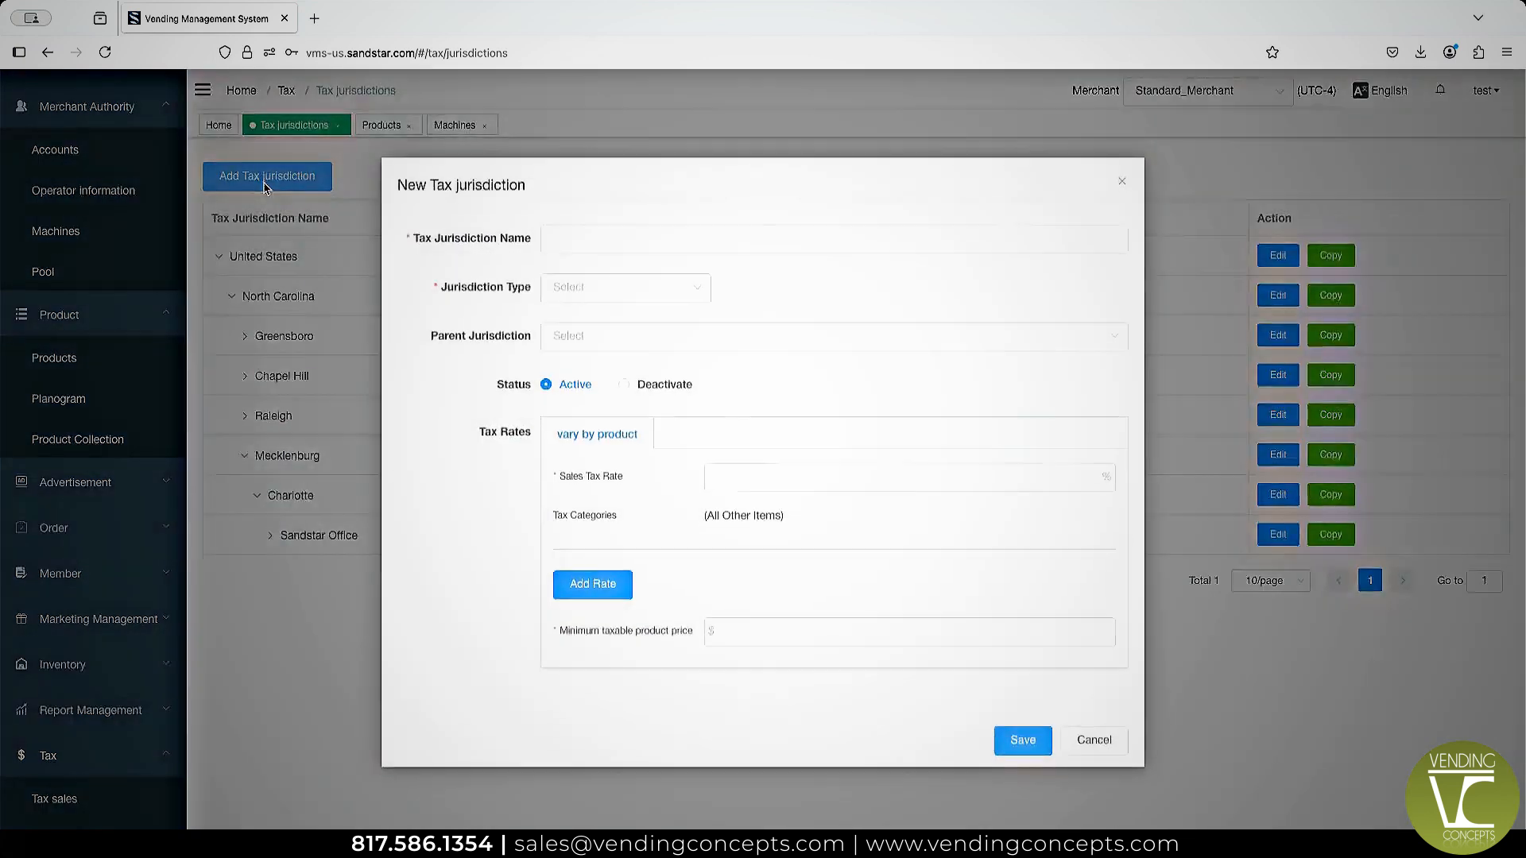
click(601, 244)
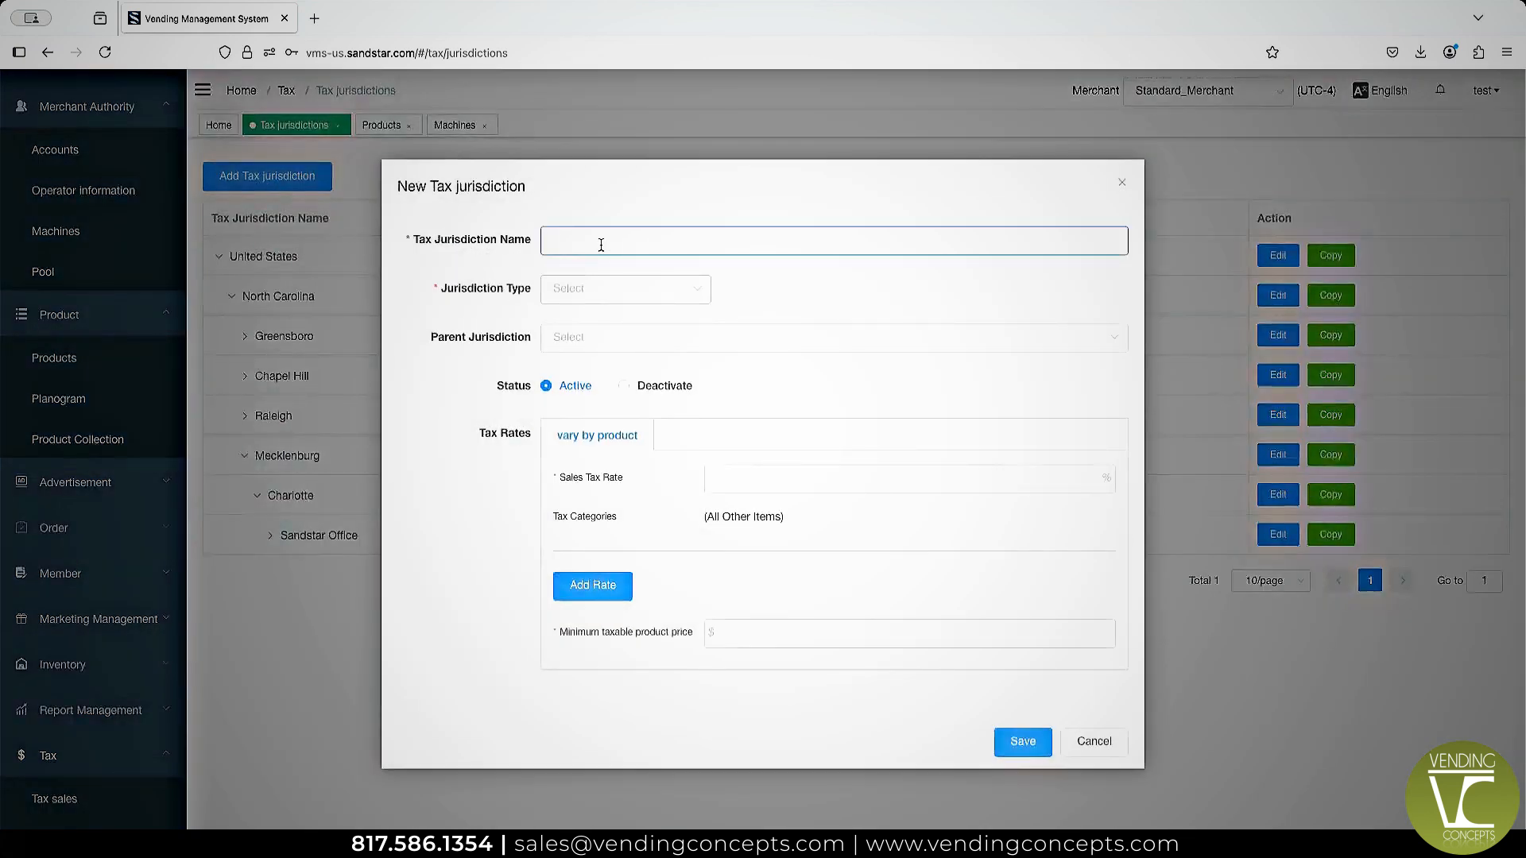
text(Chapel Hill)
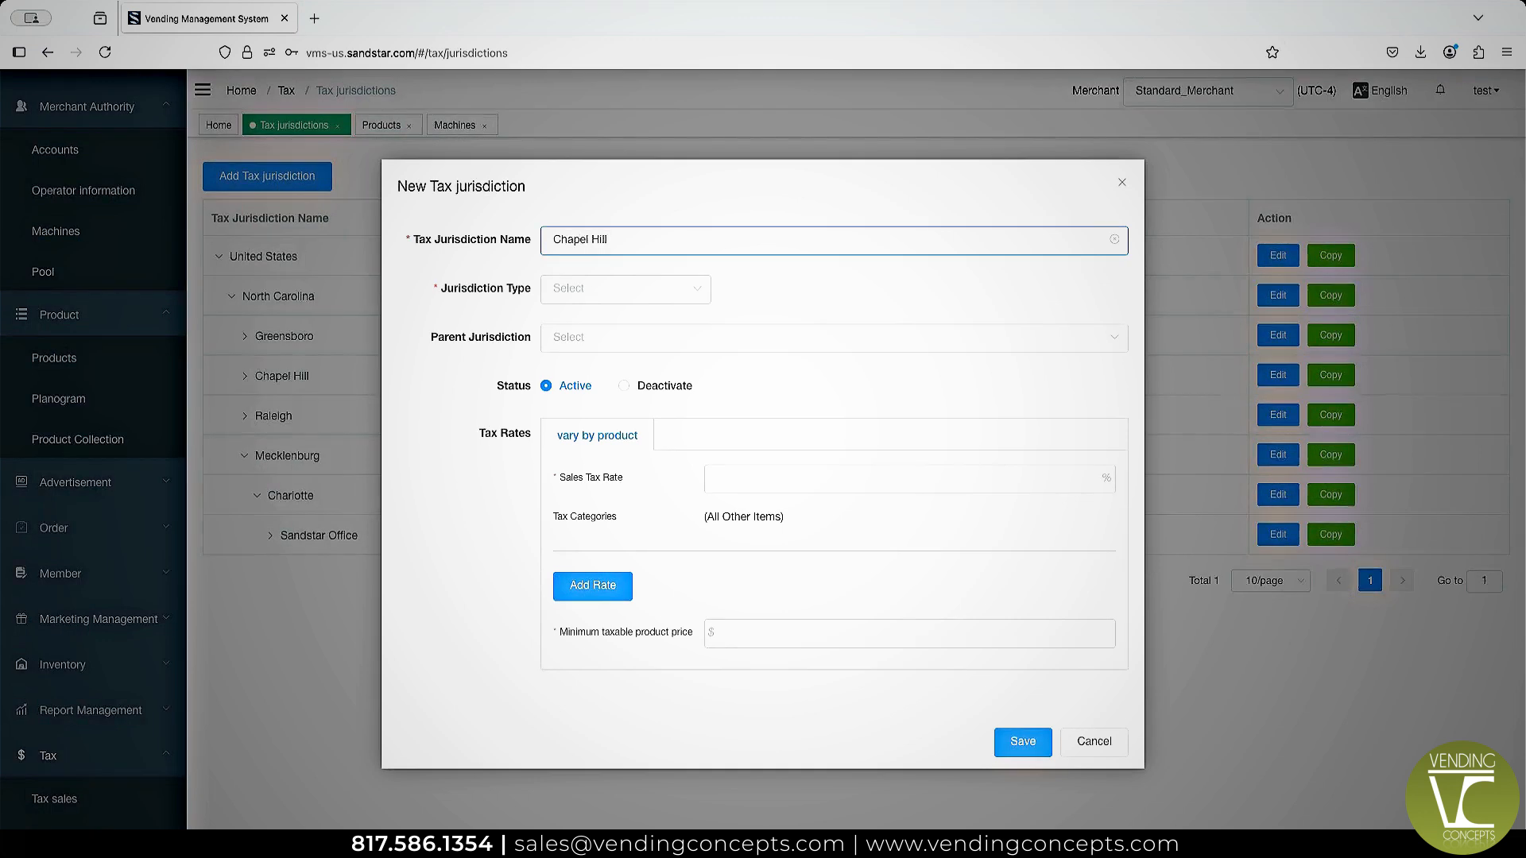
Set the new jurisdiction's type to City/Town and its parent jurisdiction to United States / North Carolina.
click(611, 294)
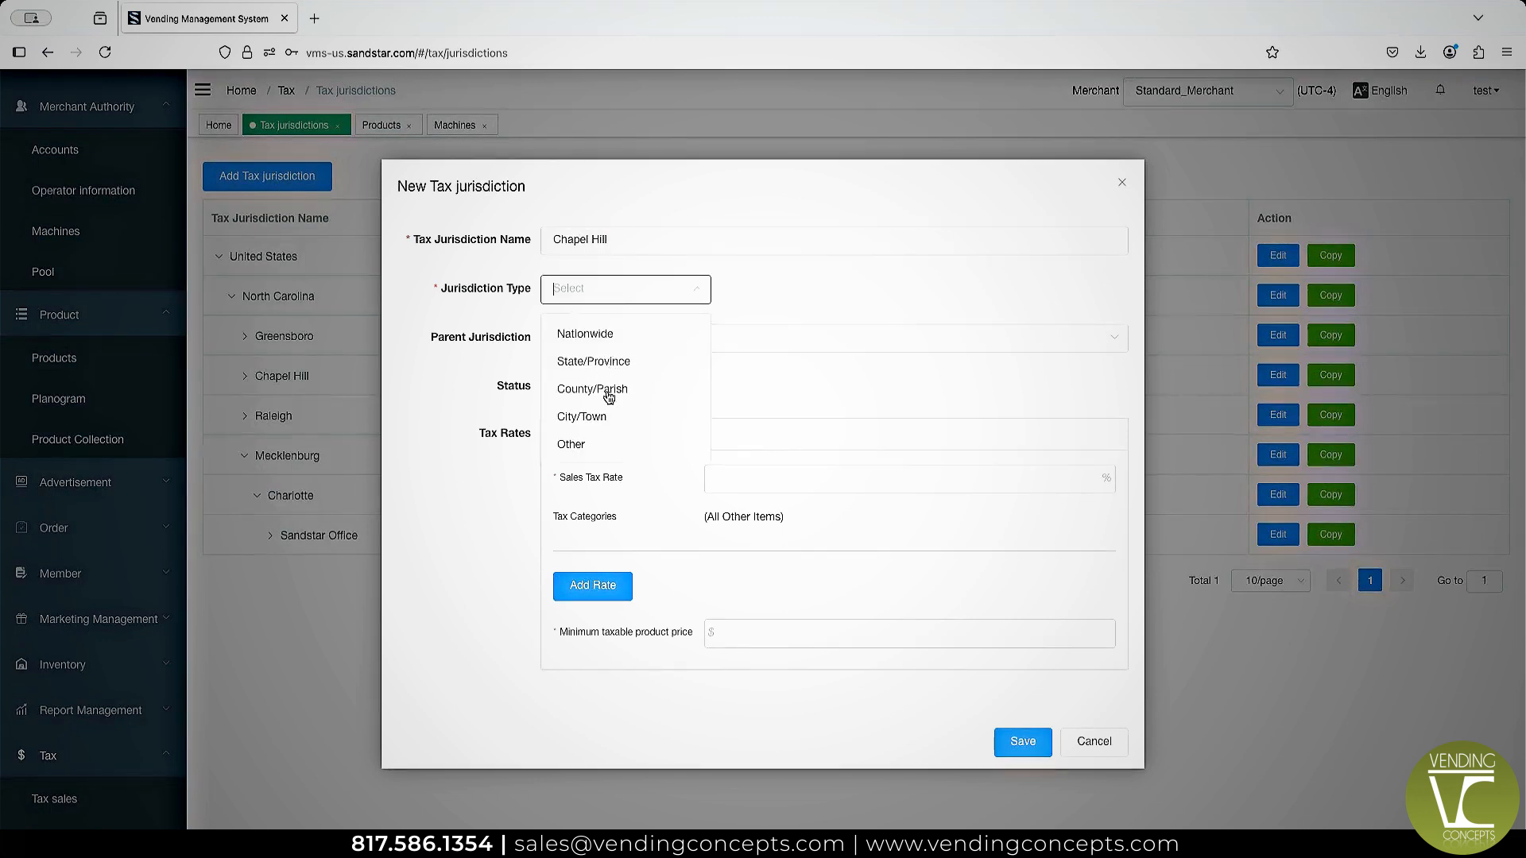
click(608, 417)
click(617, 336)
click(666, 389)
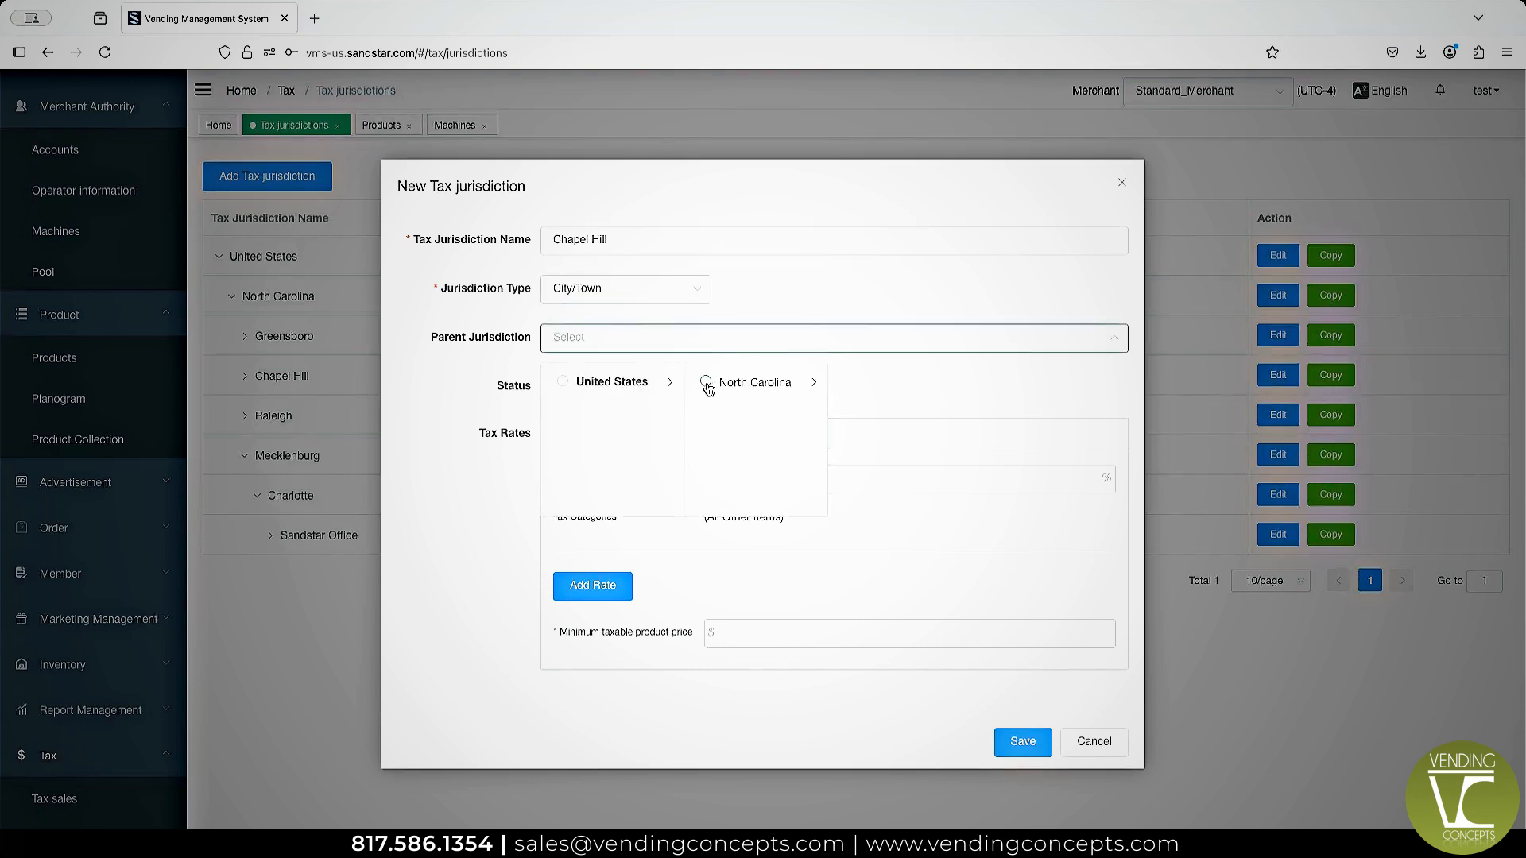
click(706, 383)
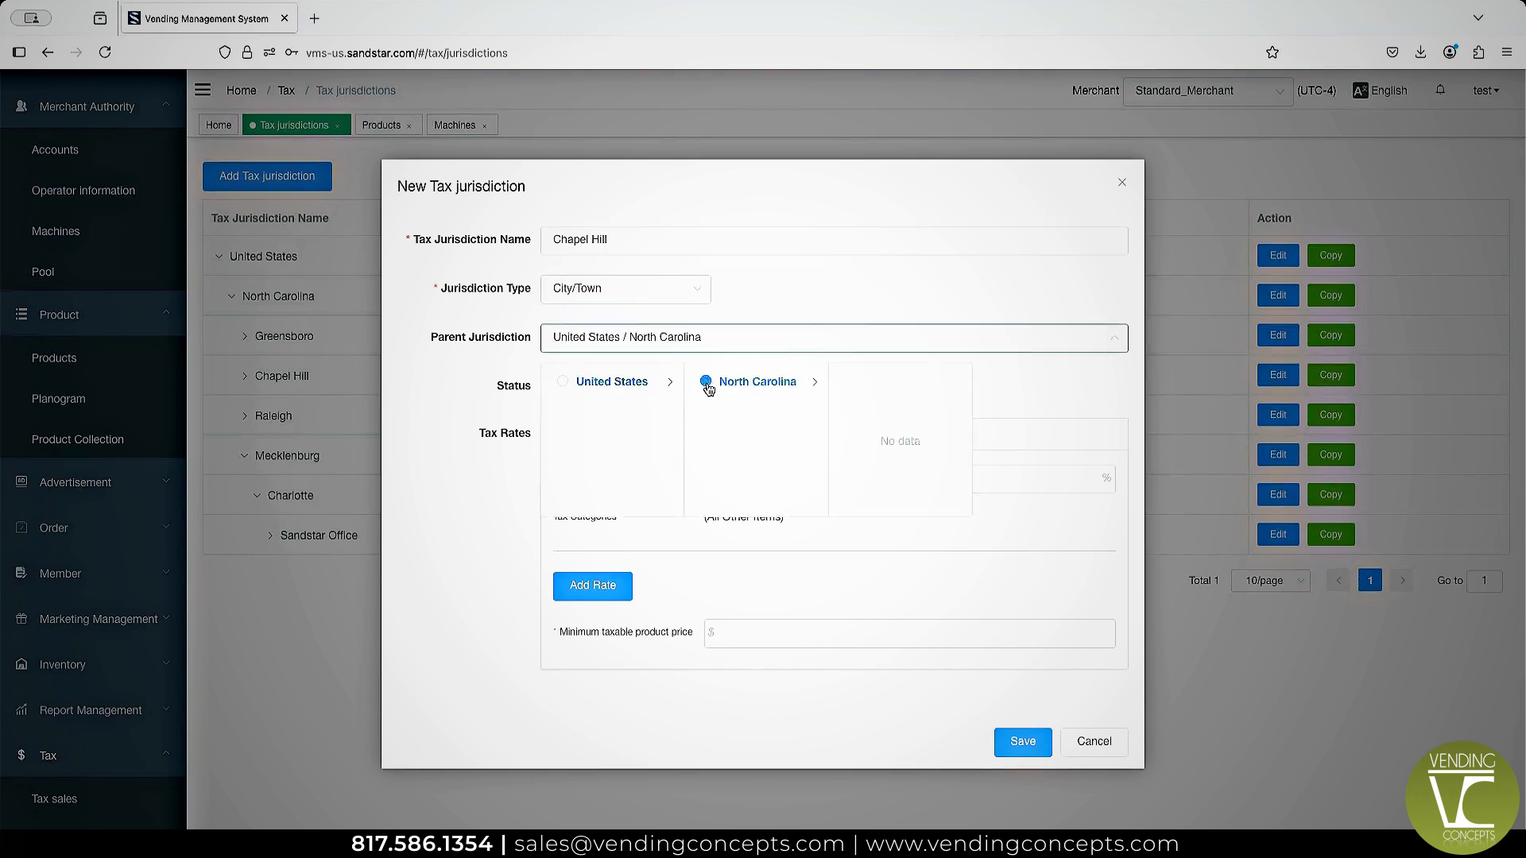
click(930, 271)
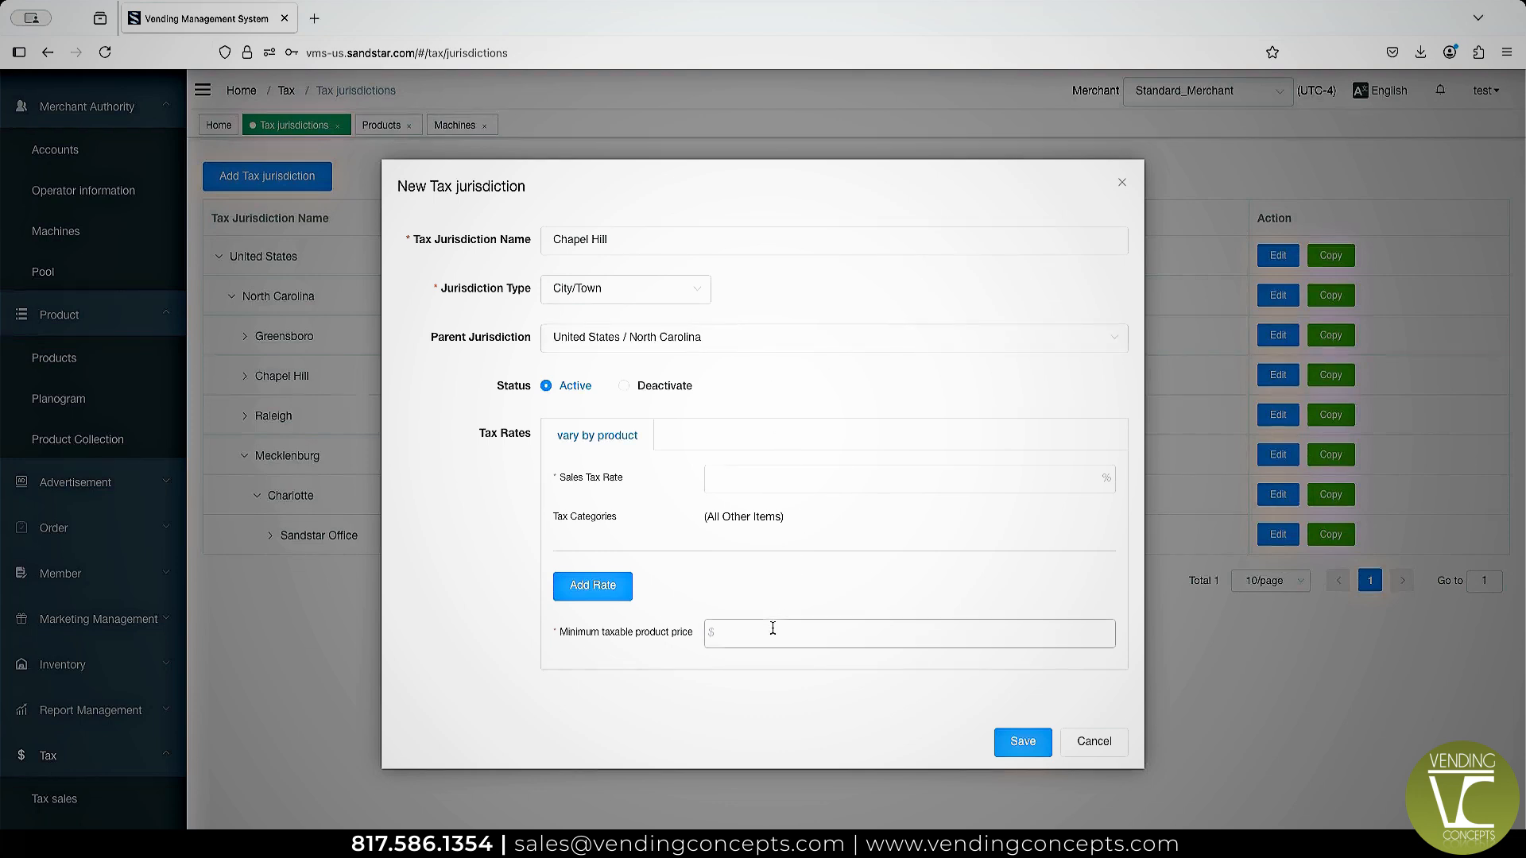
Set the sales tax rate for all other items to 7% and the minimum taxable product price to $2.
click(741, 474)
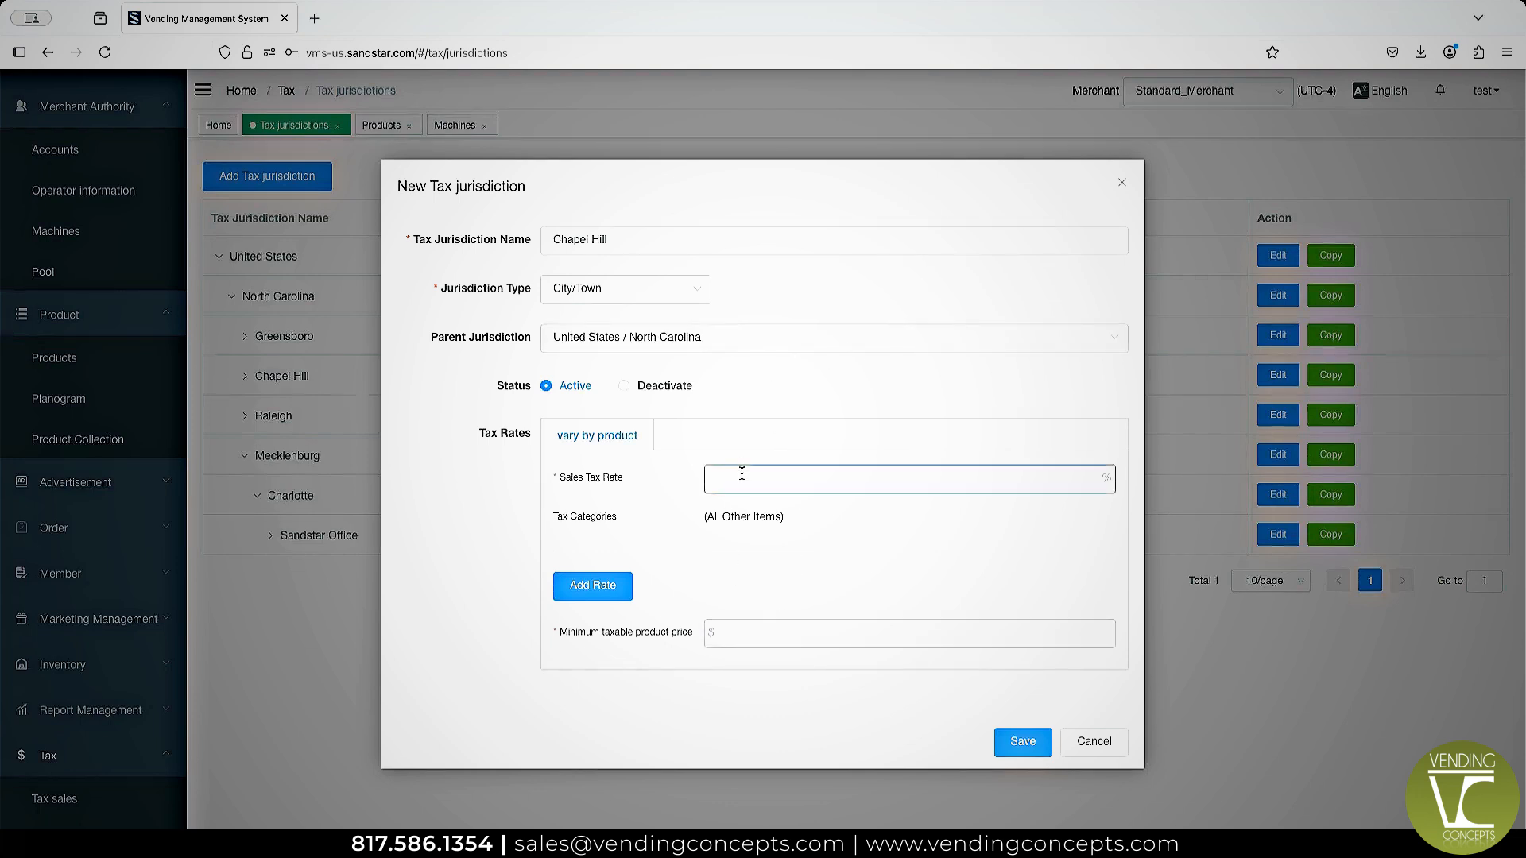
text(7)
click(740, 624)
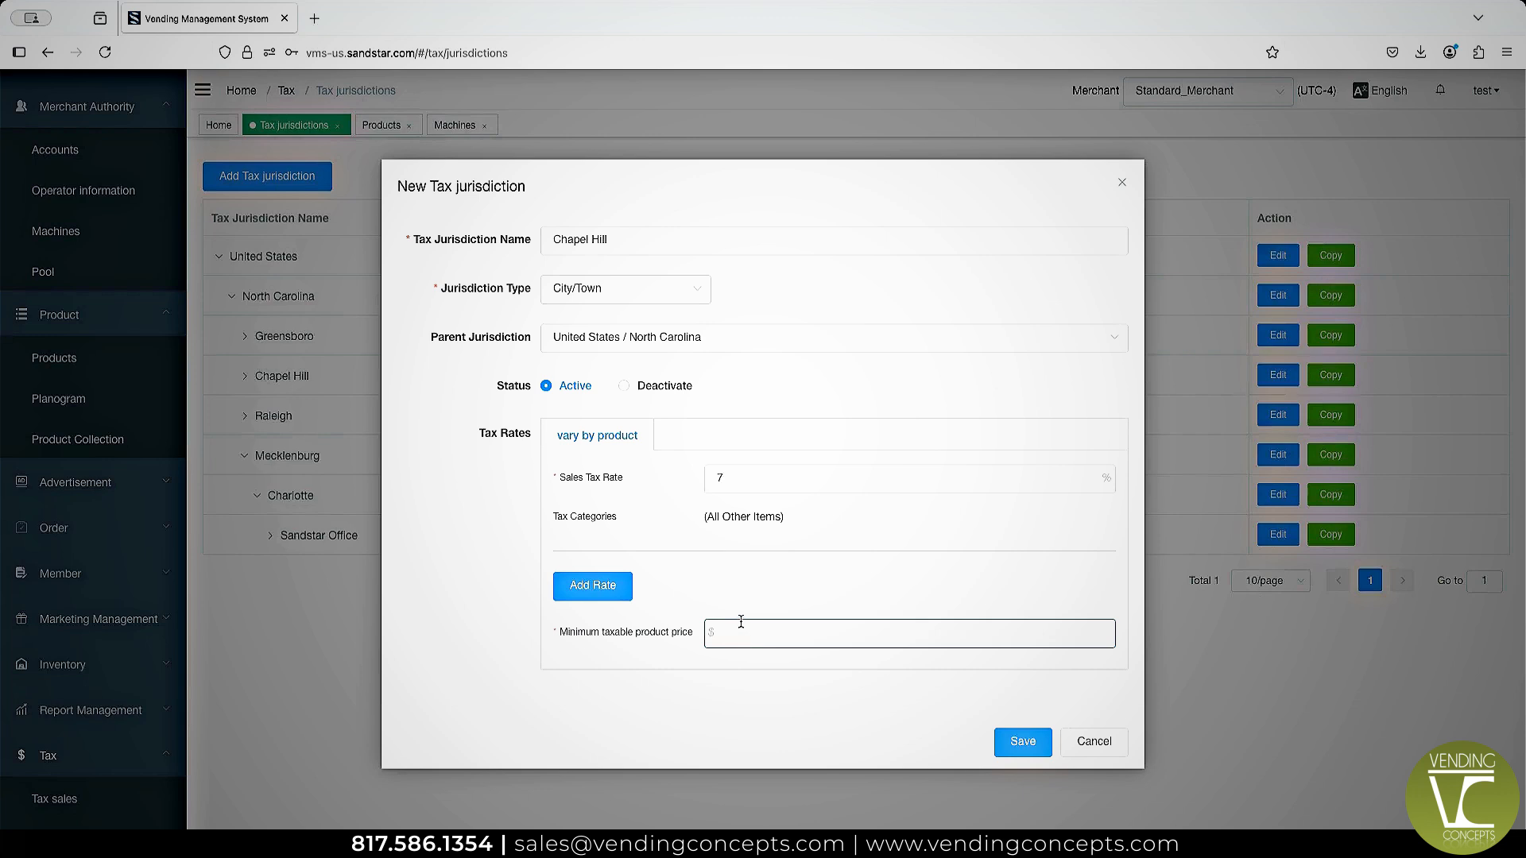
text(2)
click(488, 609)
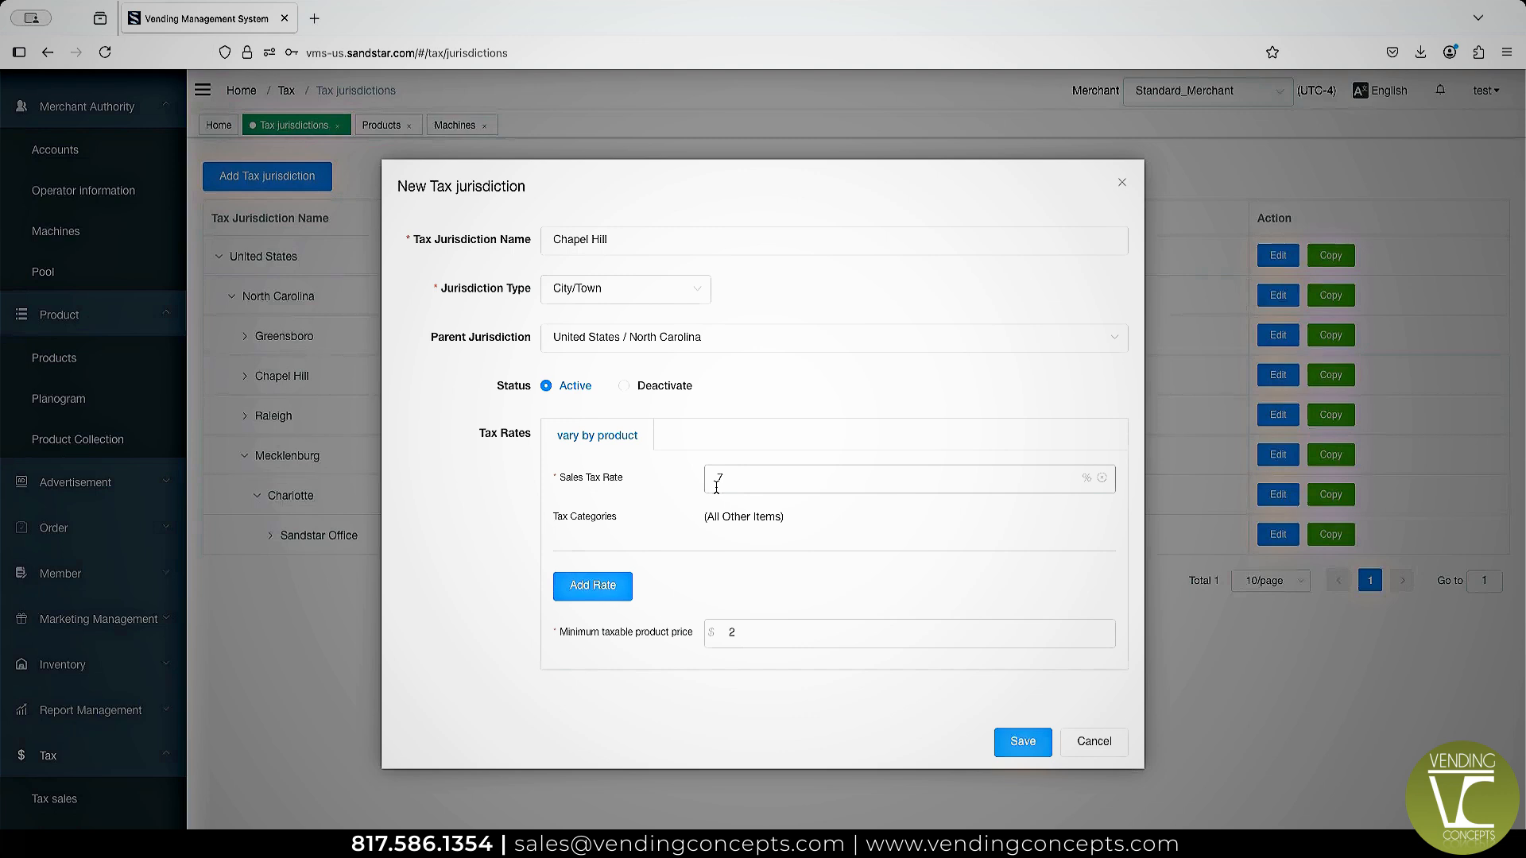
Add a separate 5% sales tax rate for the Drinks category and save the new tax jurisdiction.
click(589, 589)
click(741, 433)
text(5)
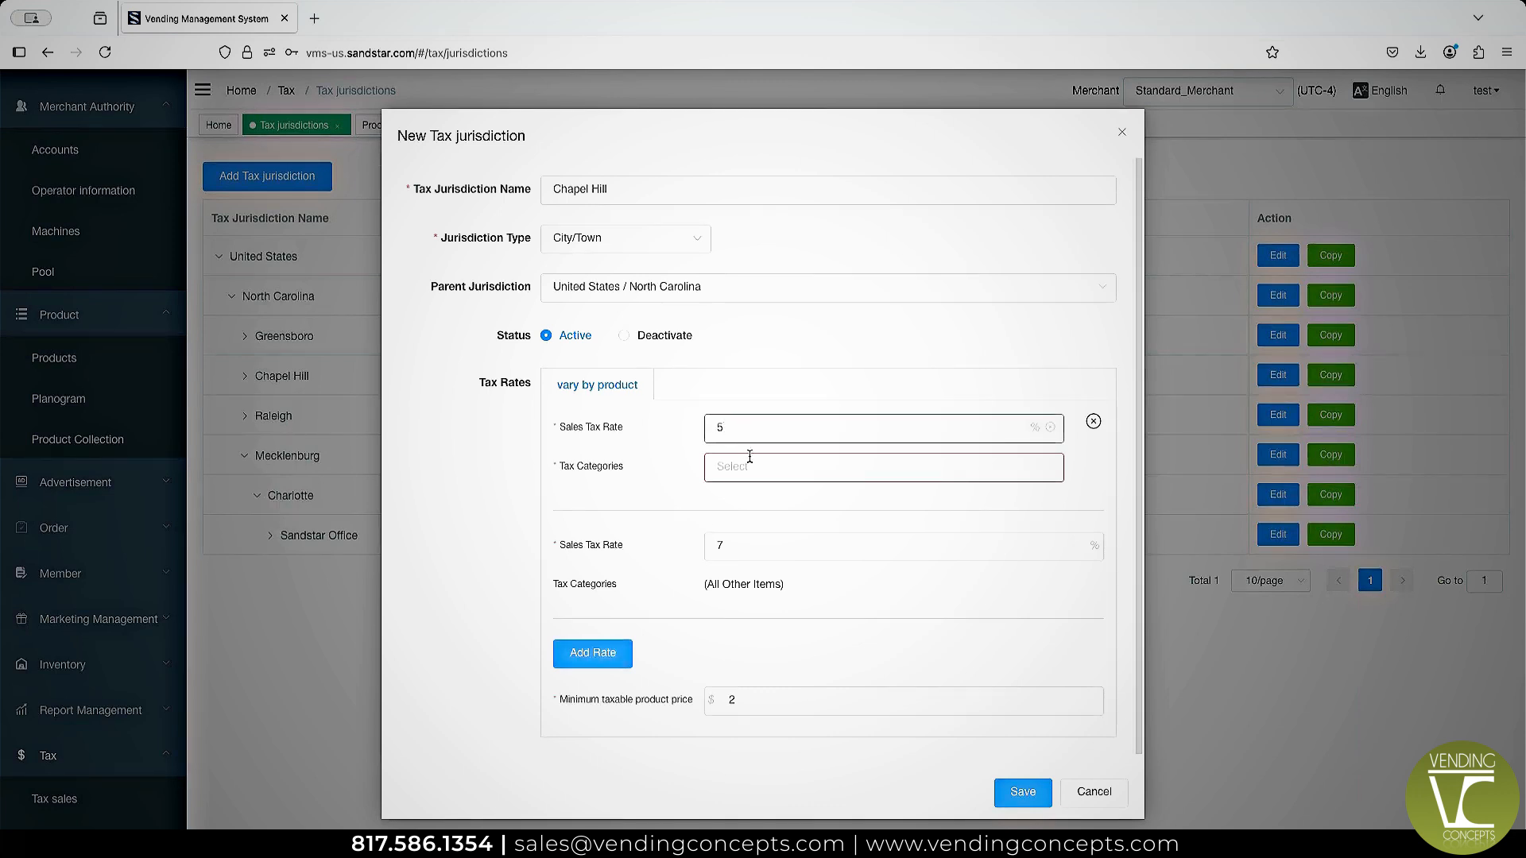
click(749, 458)
text(drin)
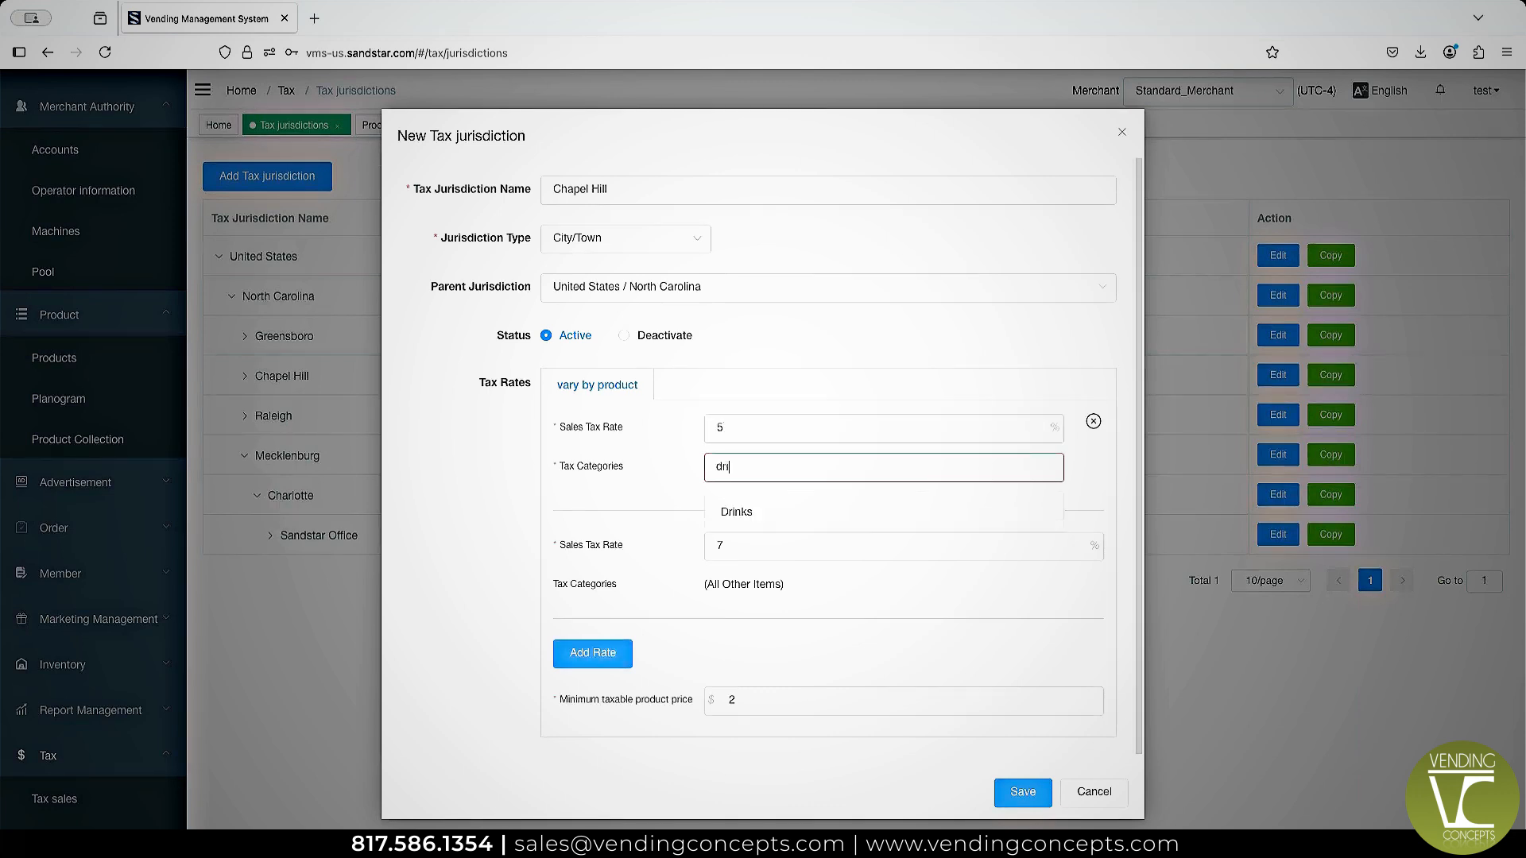
click(759, 513)
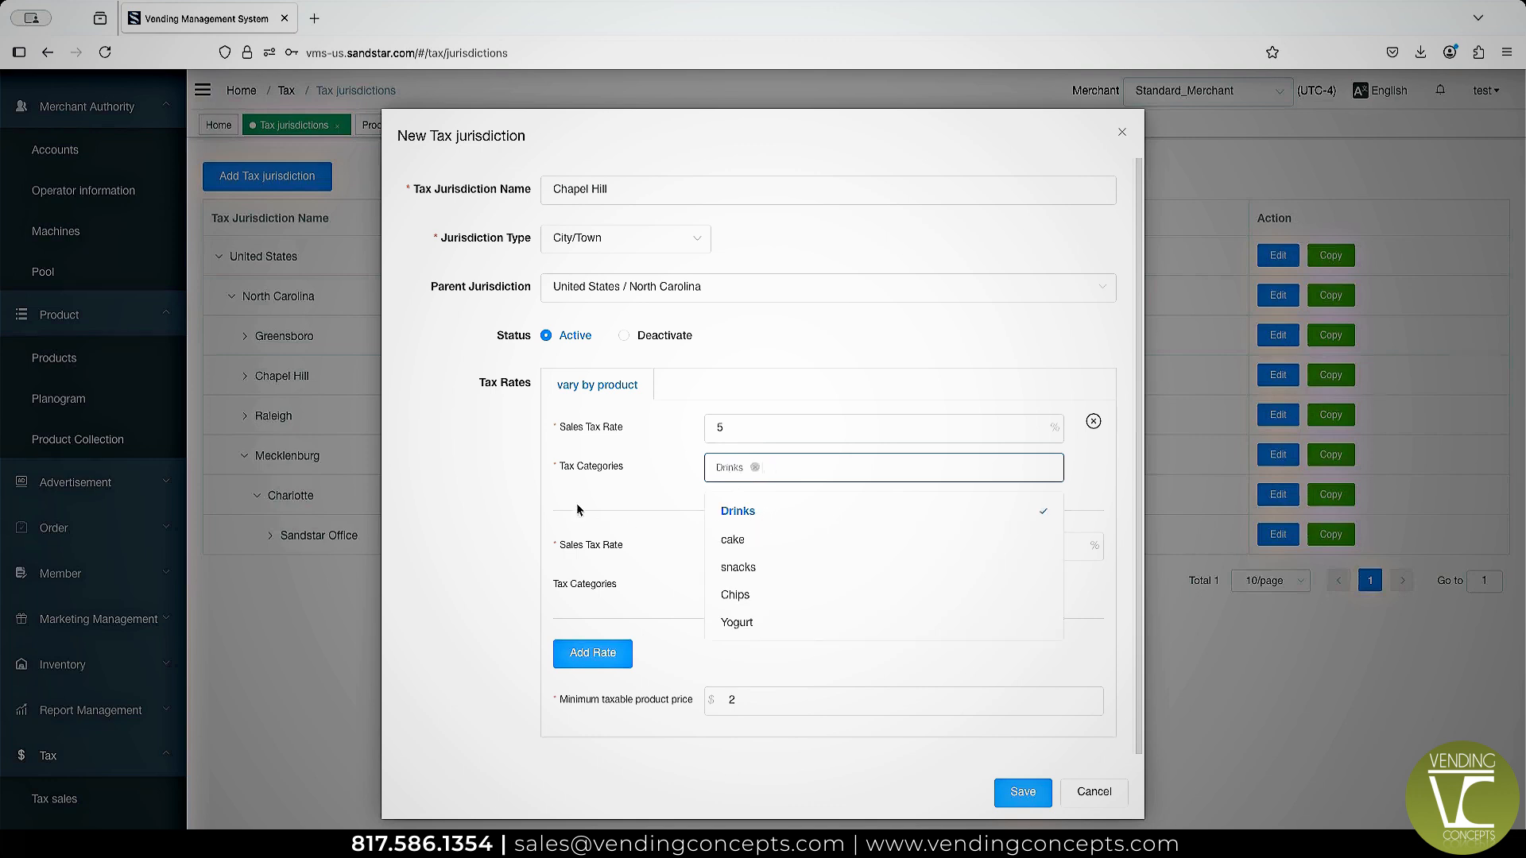
click(501, 505)
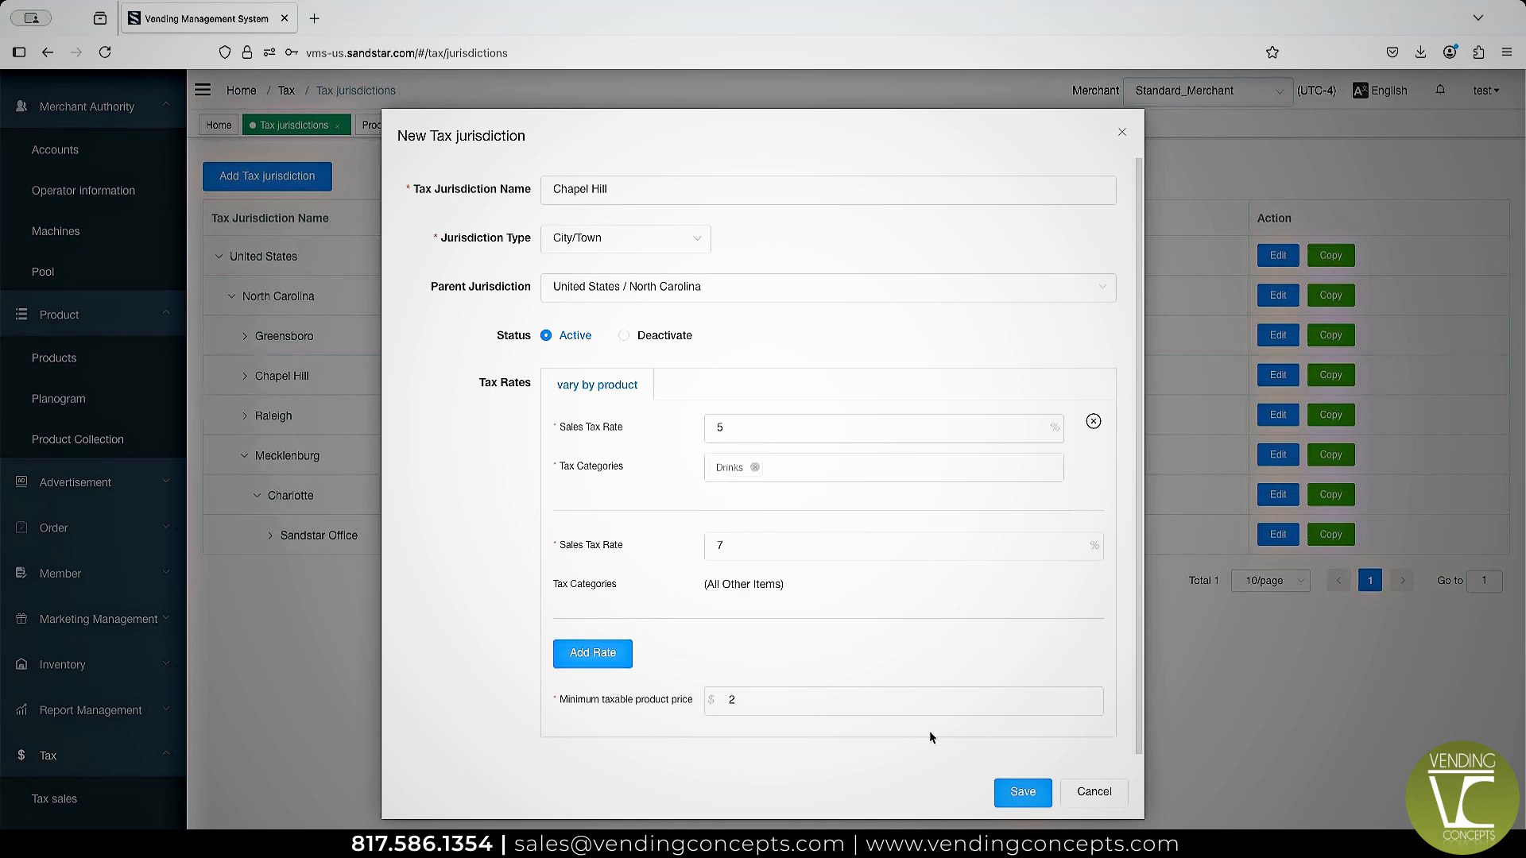
click(1026, 792)
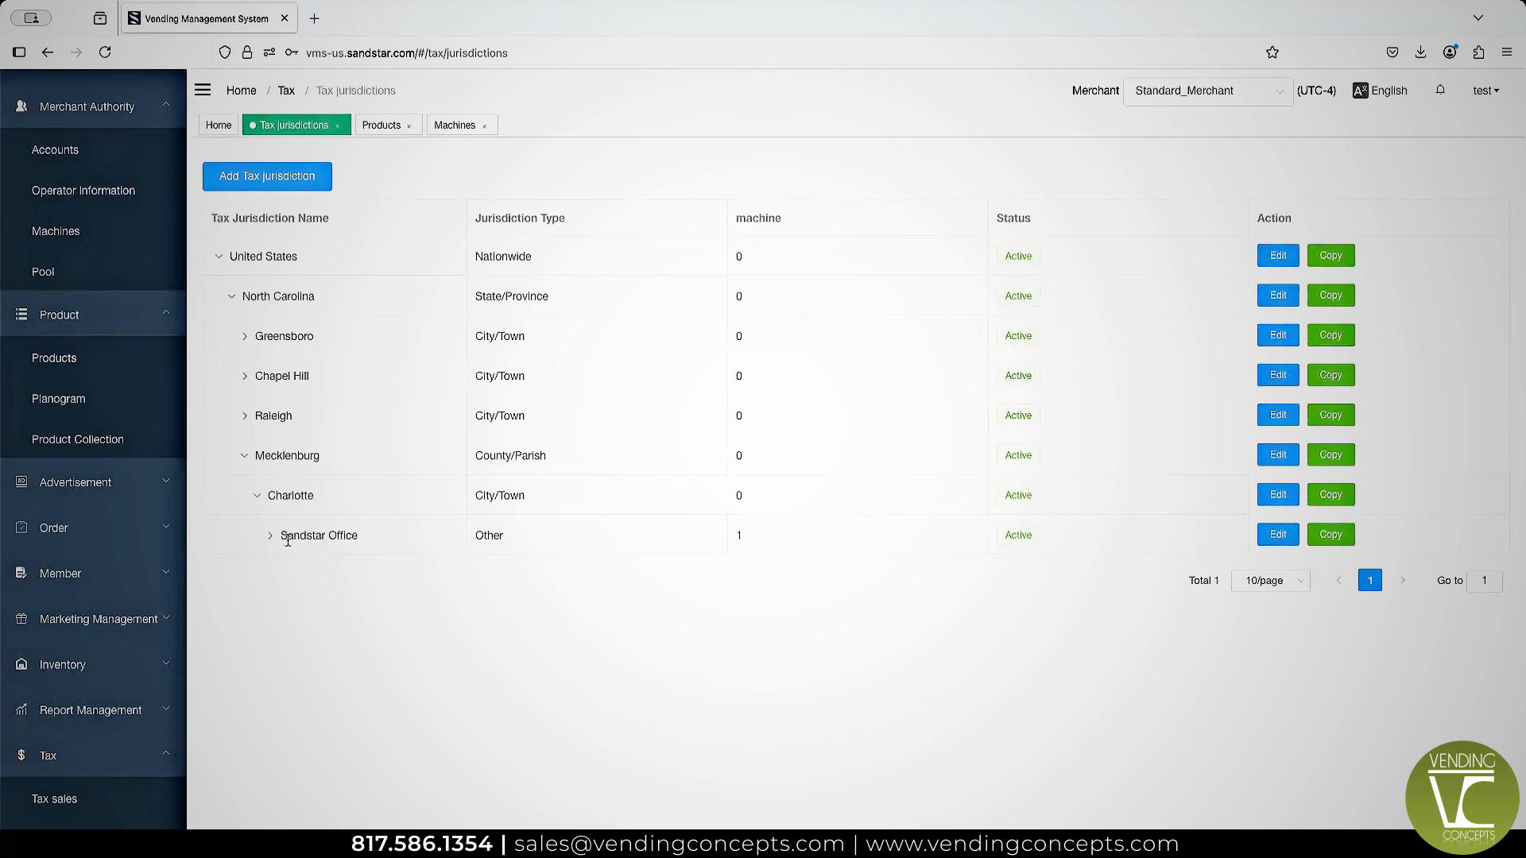
drag(287, 541, 676, 552)
click(774, 587)
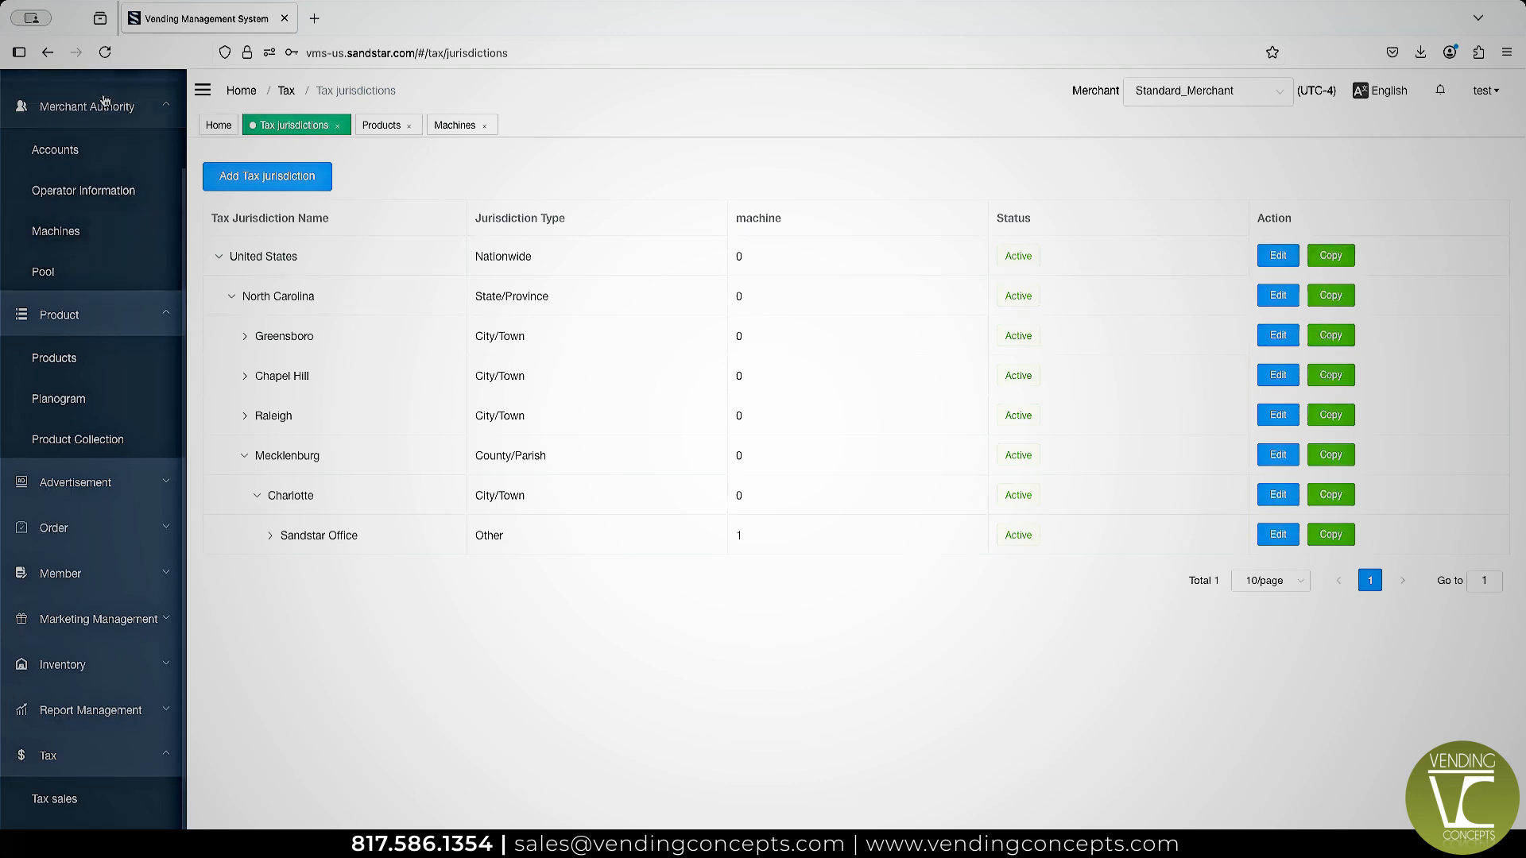
Change the first listed machine's tax jurisdiction to United States / North Carolina / Chapel Hill and save the machine.
click(83, 237)
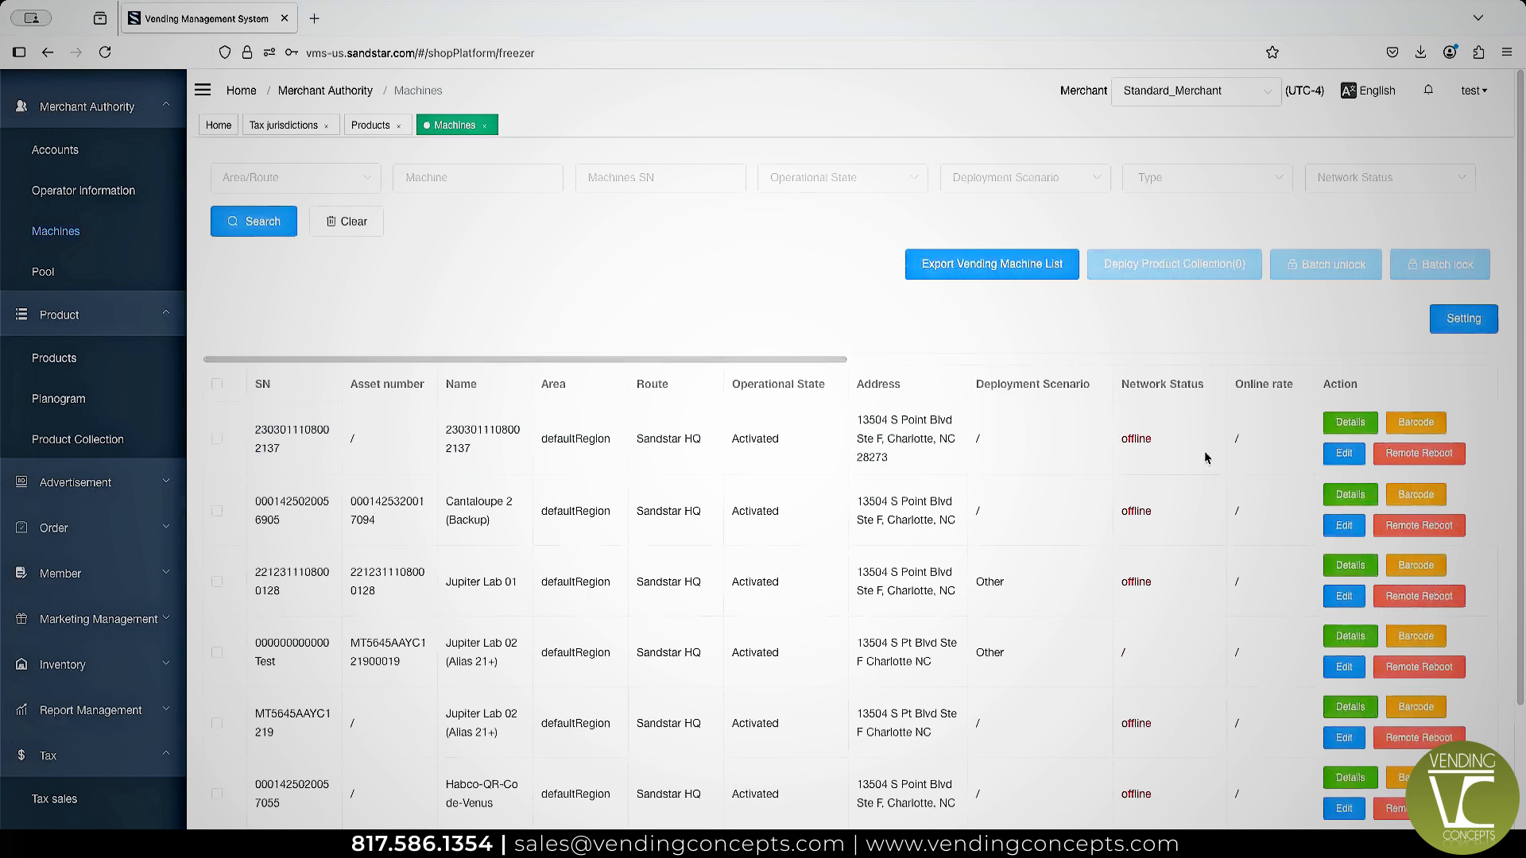
click(1342, 455)
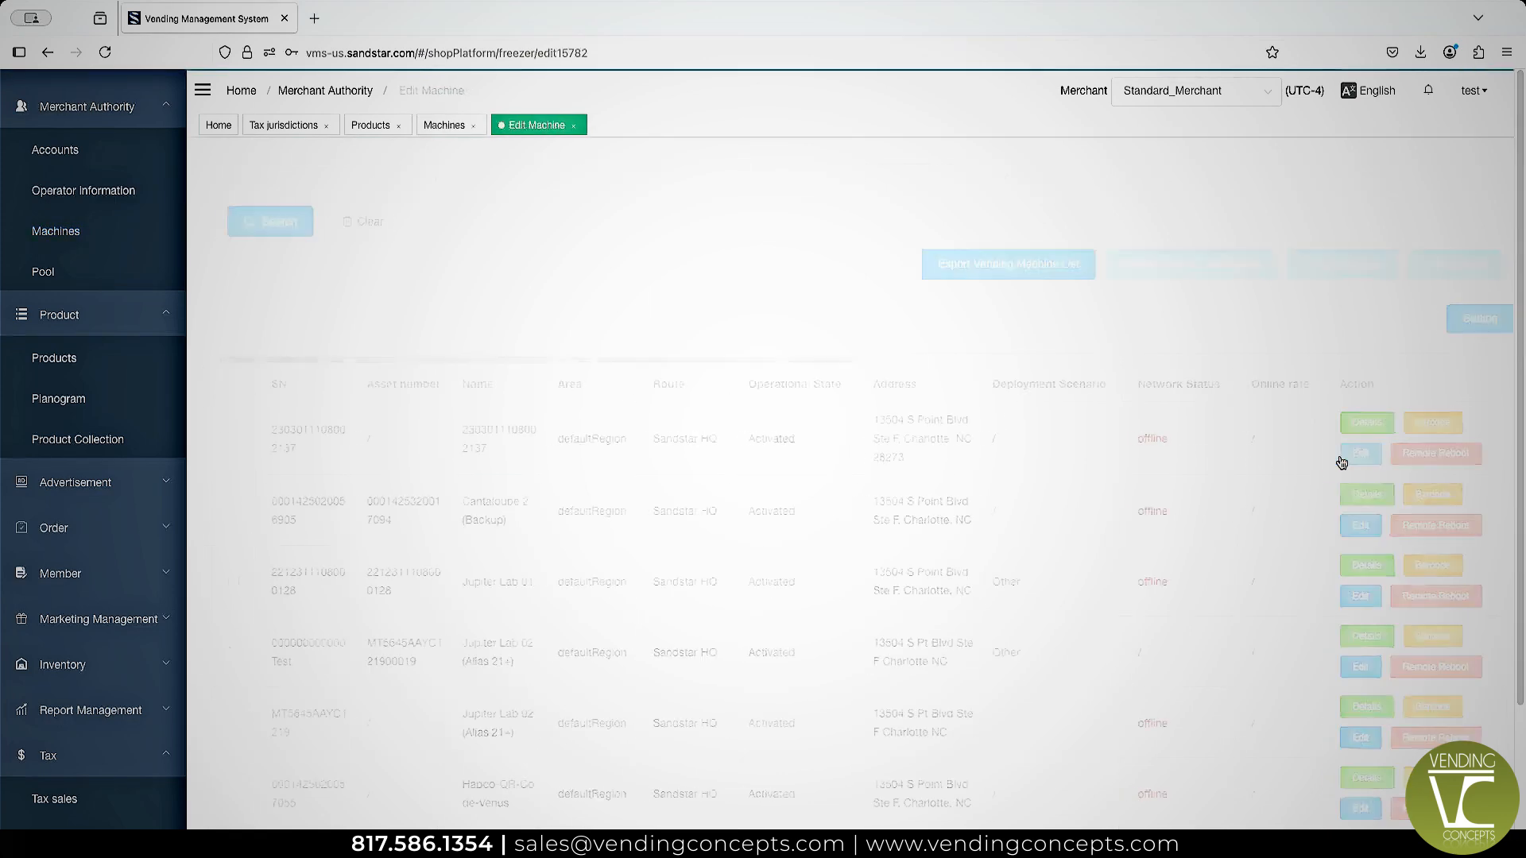
scroll(555, 563, down, 2)
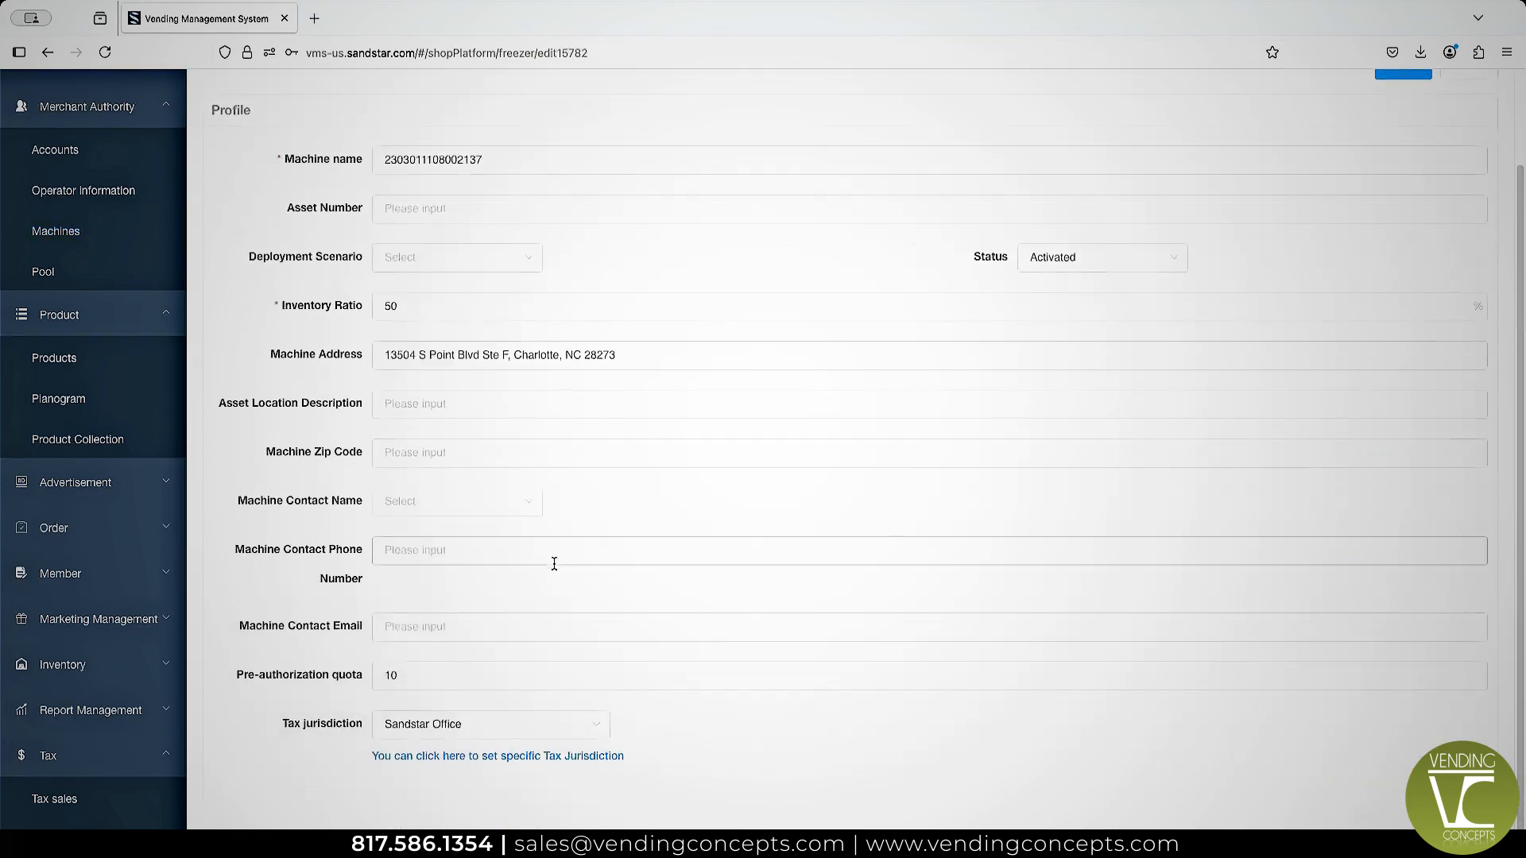
click(547, 734)
click(499, 566)
click(640, 570)
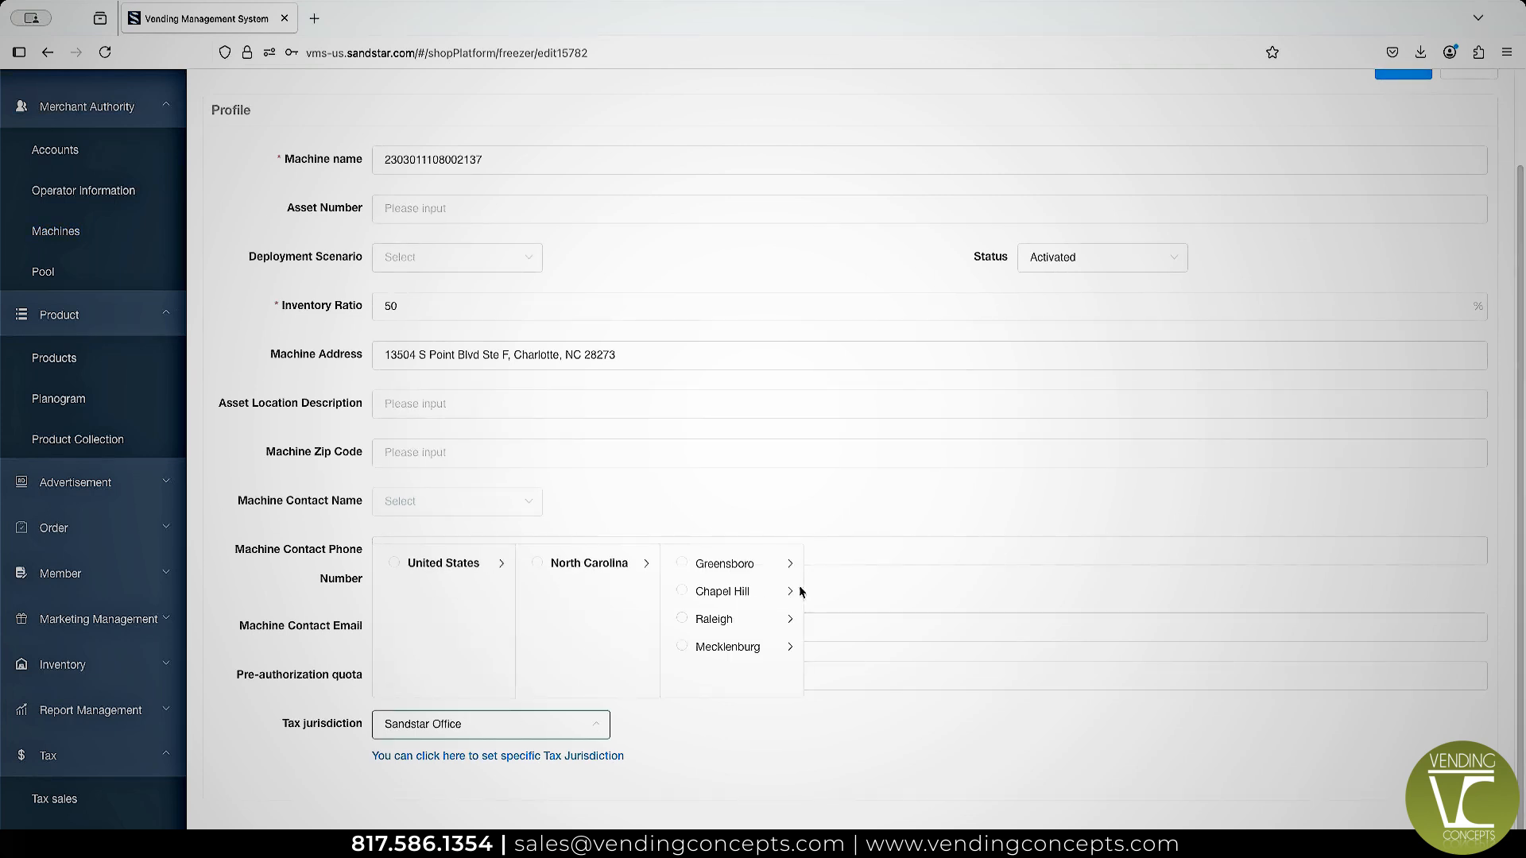
click(682, 592)
click(704, 761)
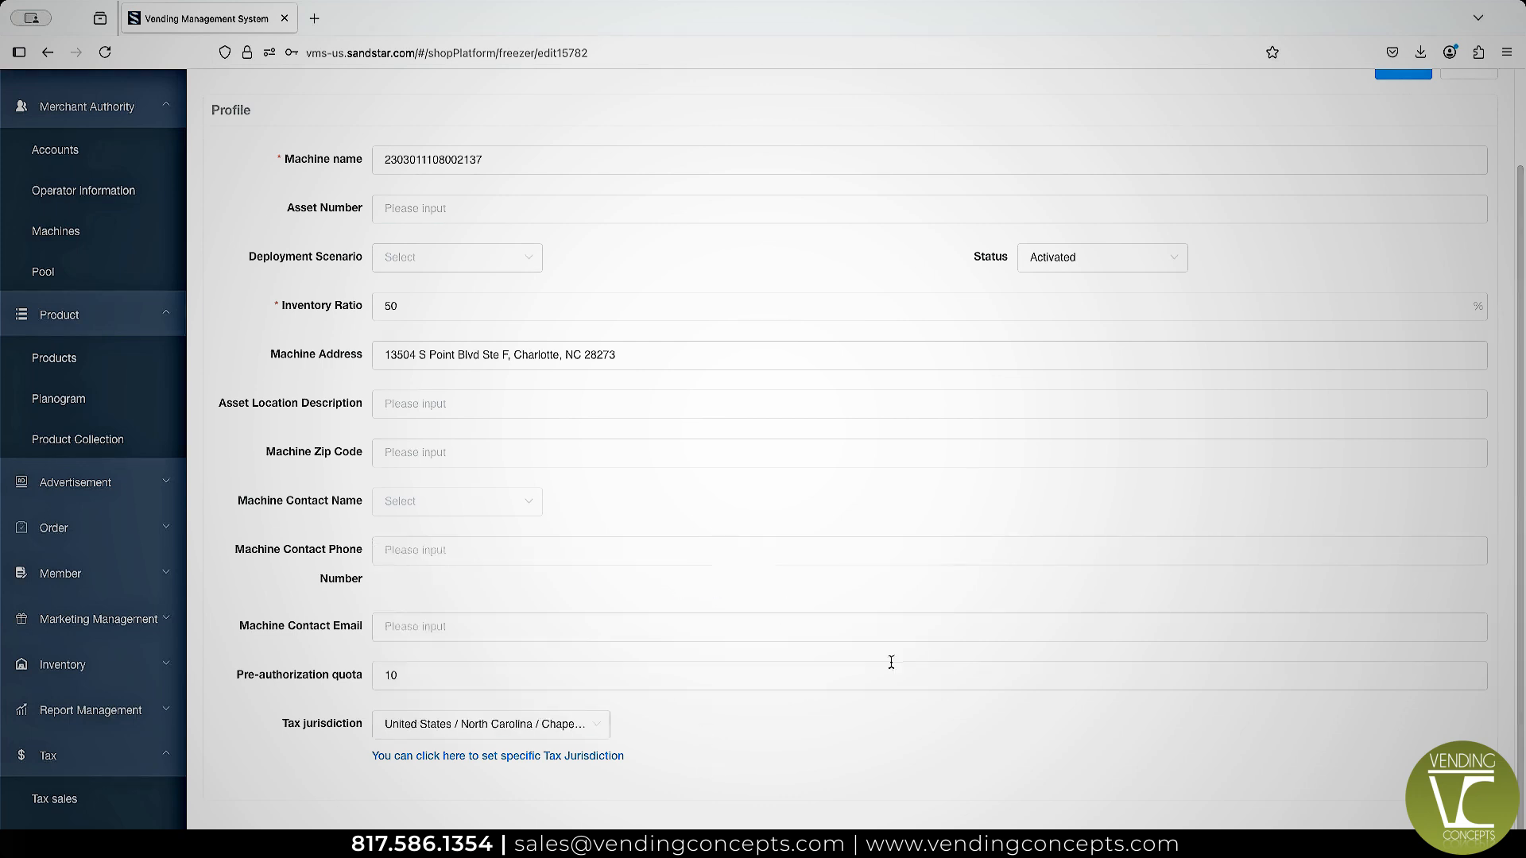
click(1400, 74)
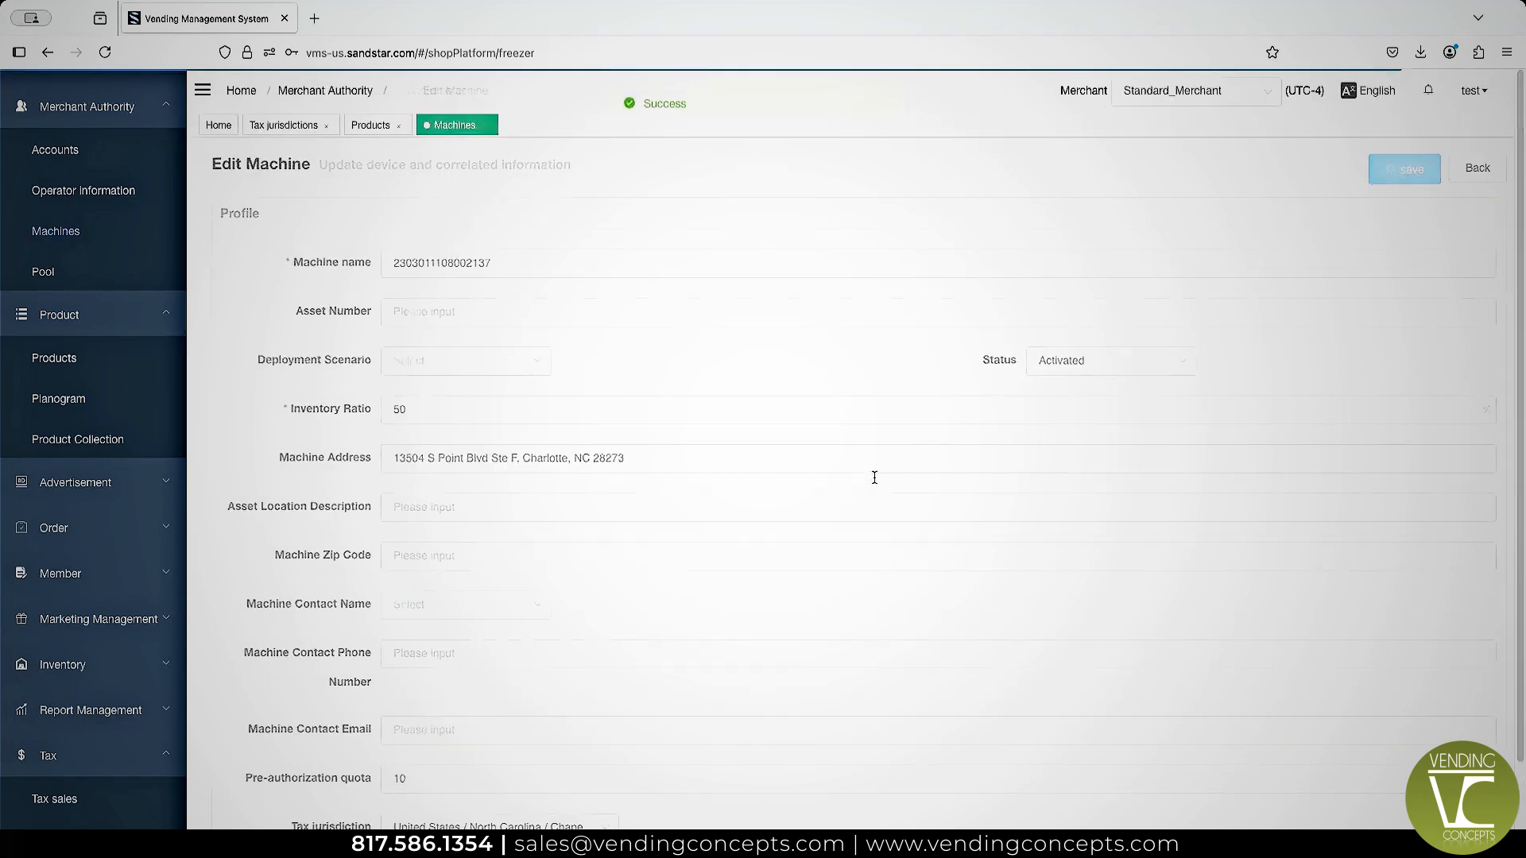
Open the tax sales report and examine the tax rate and total tax payable for each jurisdiction.
click(56, 799)
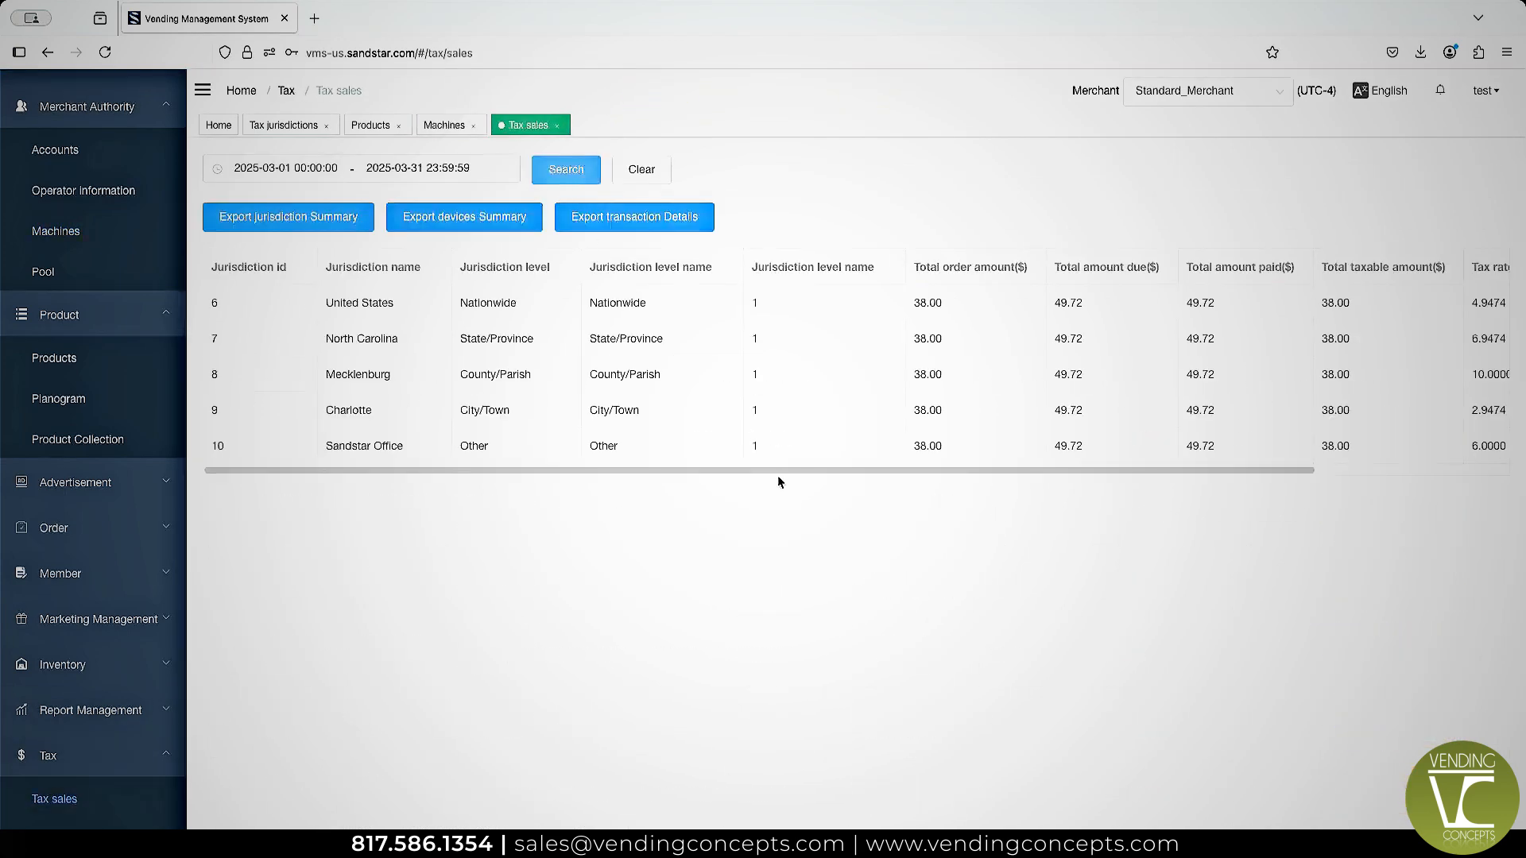
drag(780, 473, 975, 472)
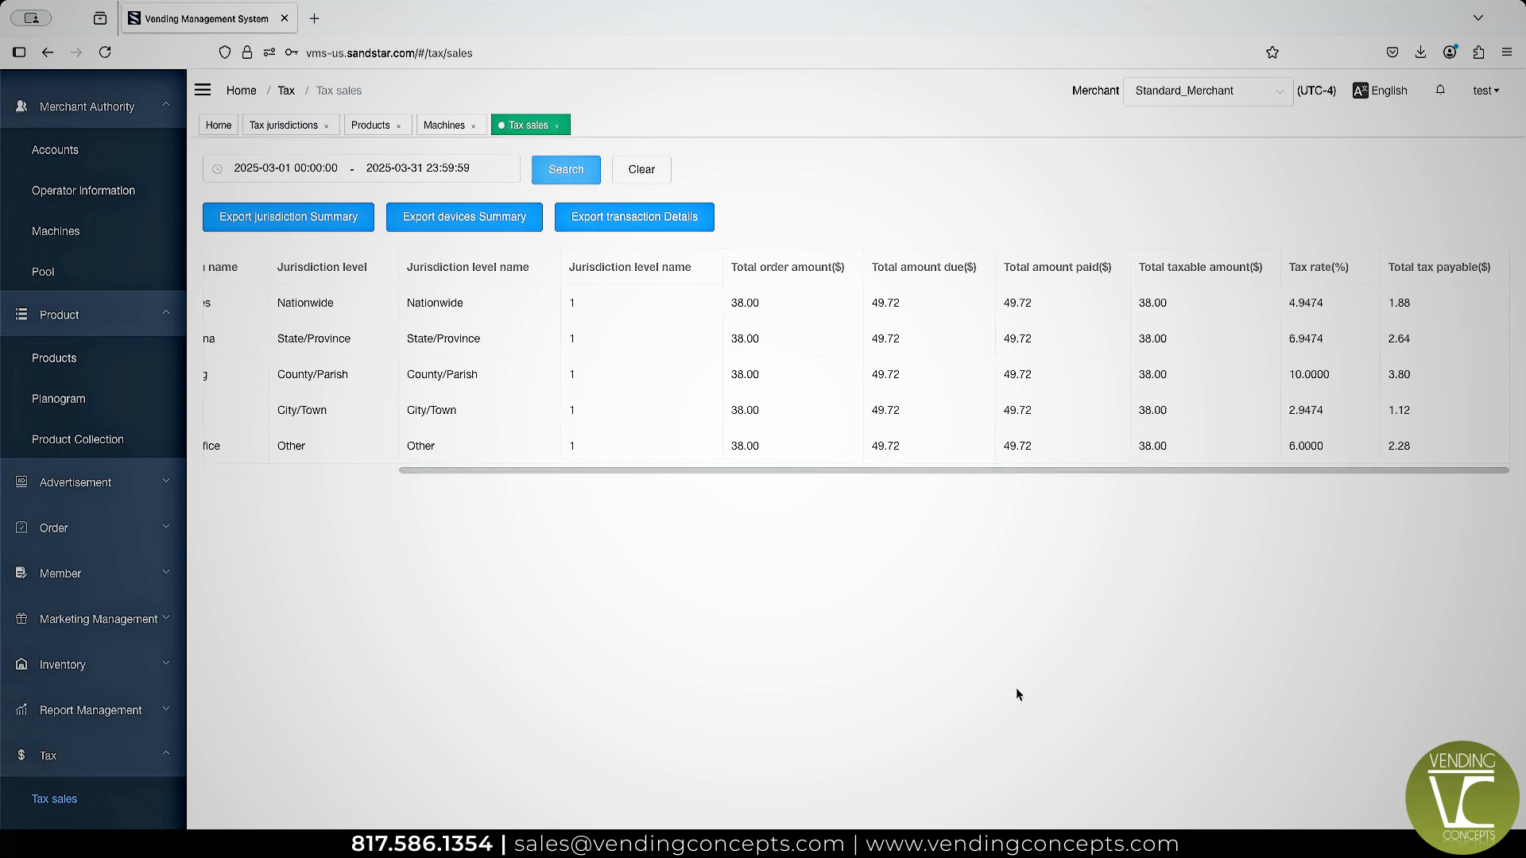